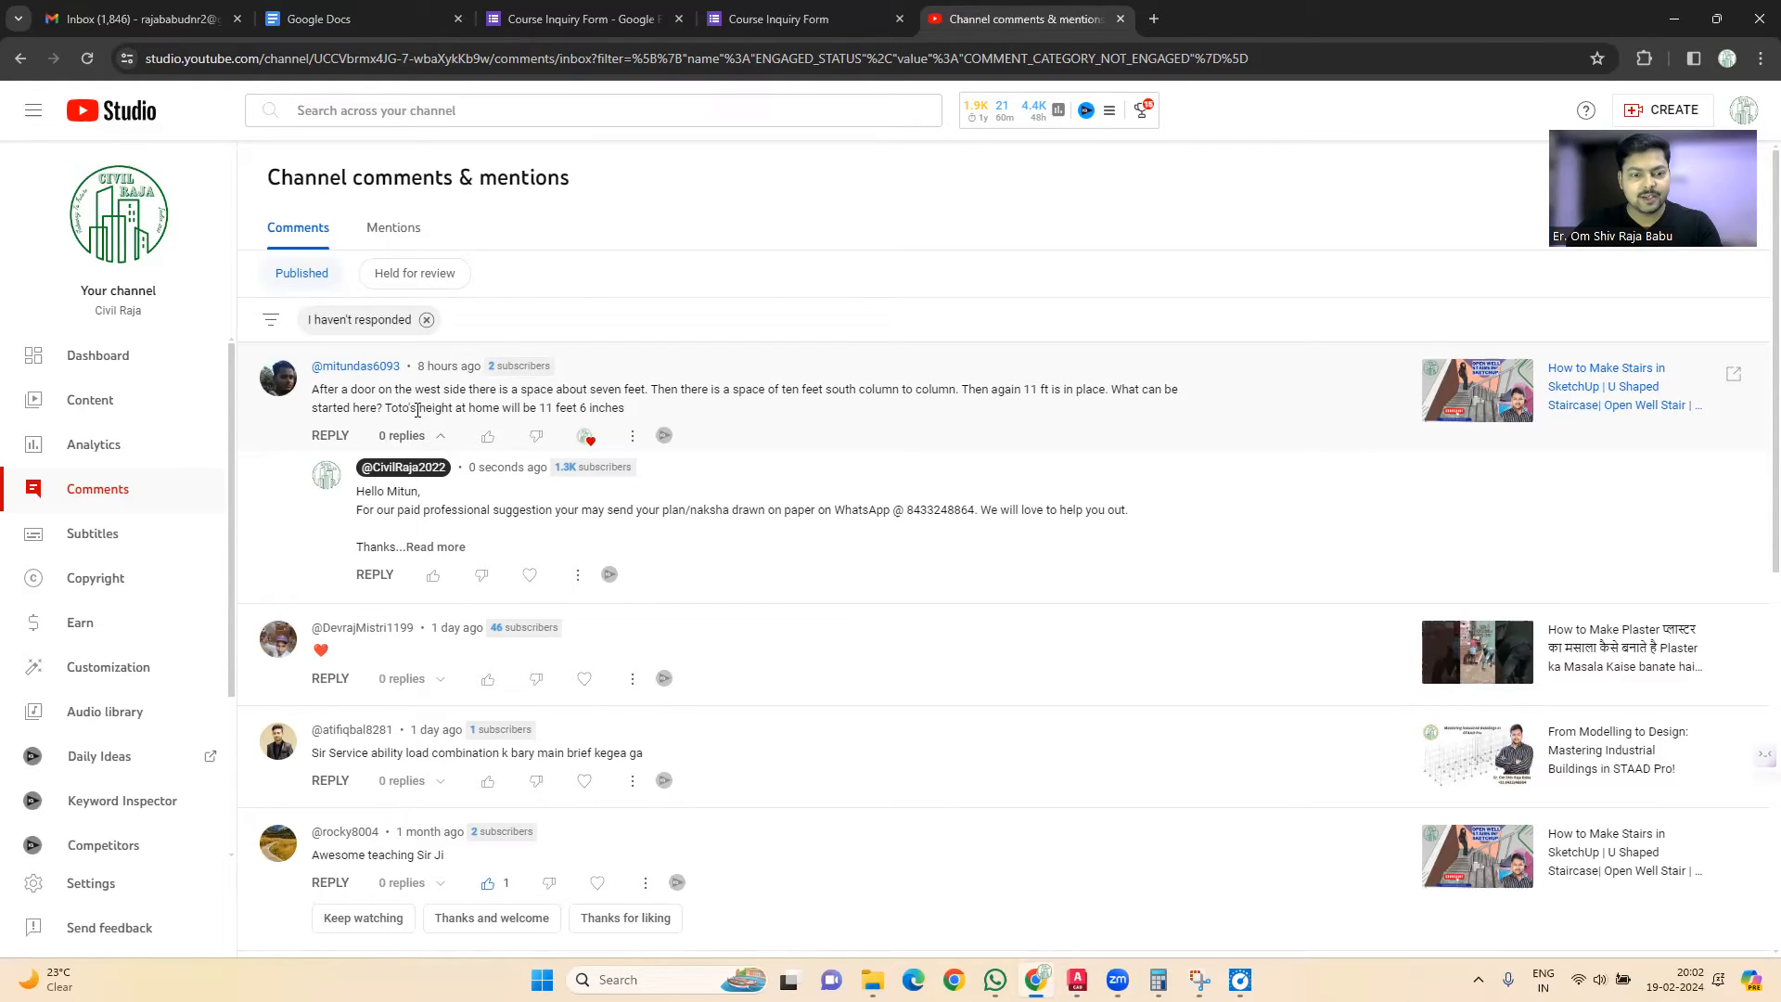
# Highlight the building height in the viewer's stair comment, switch to WhatsApp and view the marked-up site photo in the chat
pyautogui.moveTo(384, 409); pyautogui.dragTo(578, 406)
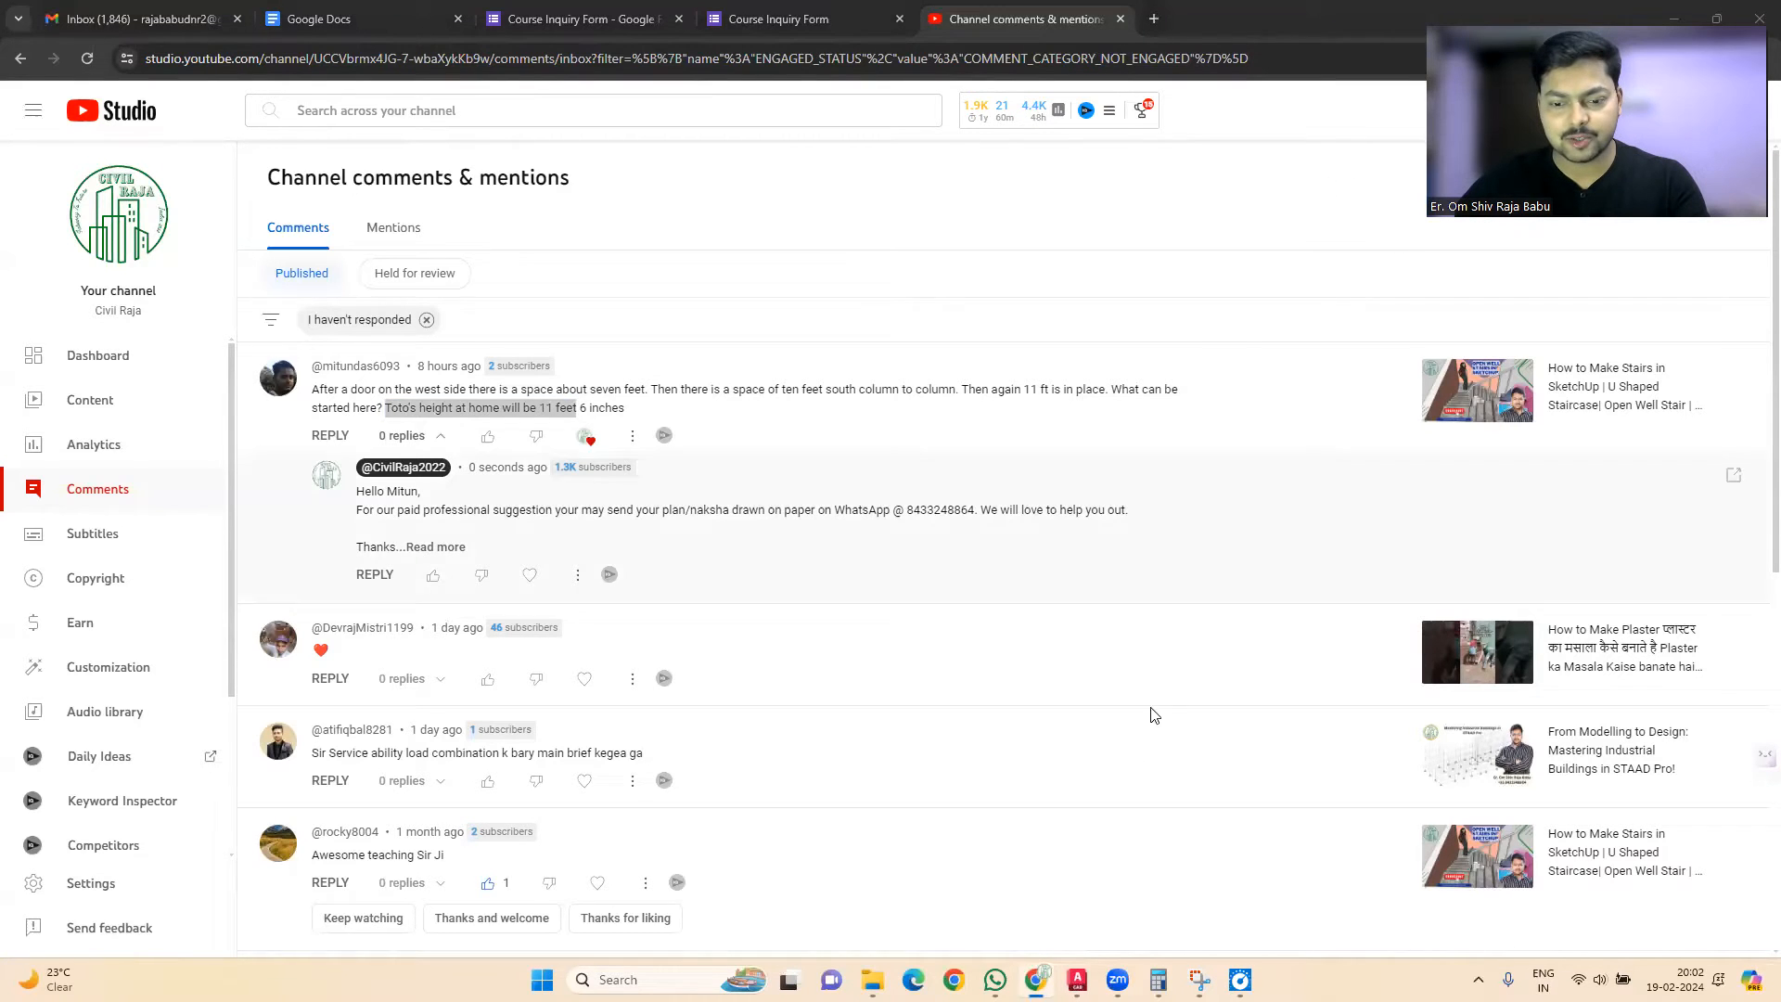
pyautogui.click(996, 978)
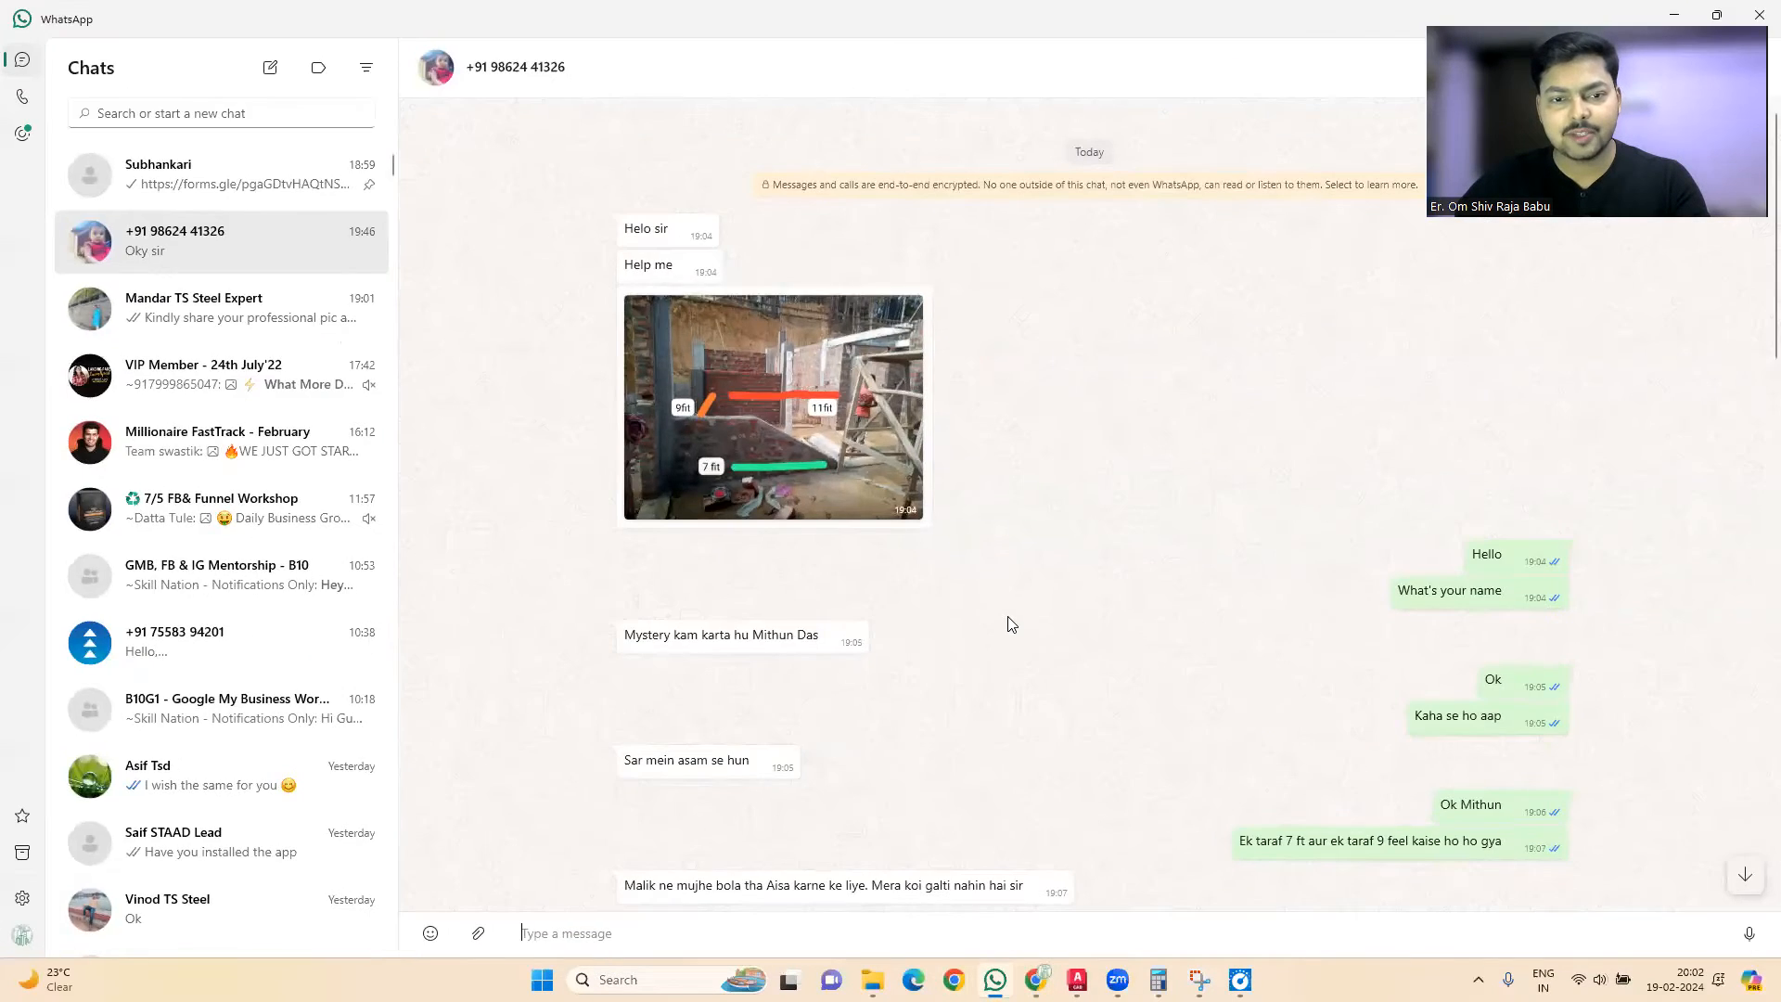
pyautogui.click(749, 401)
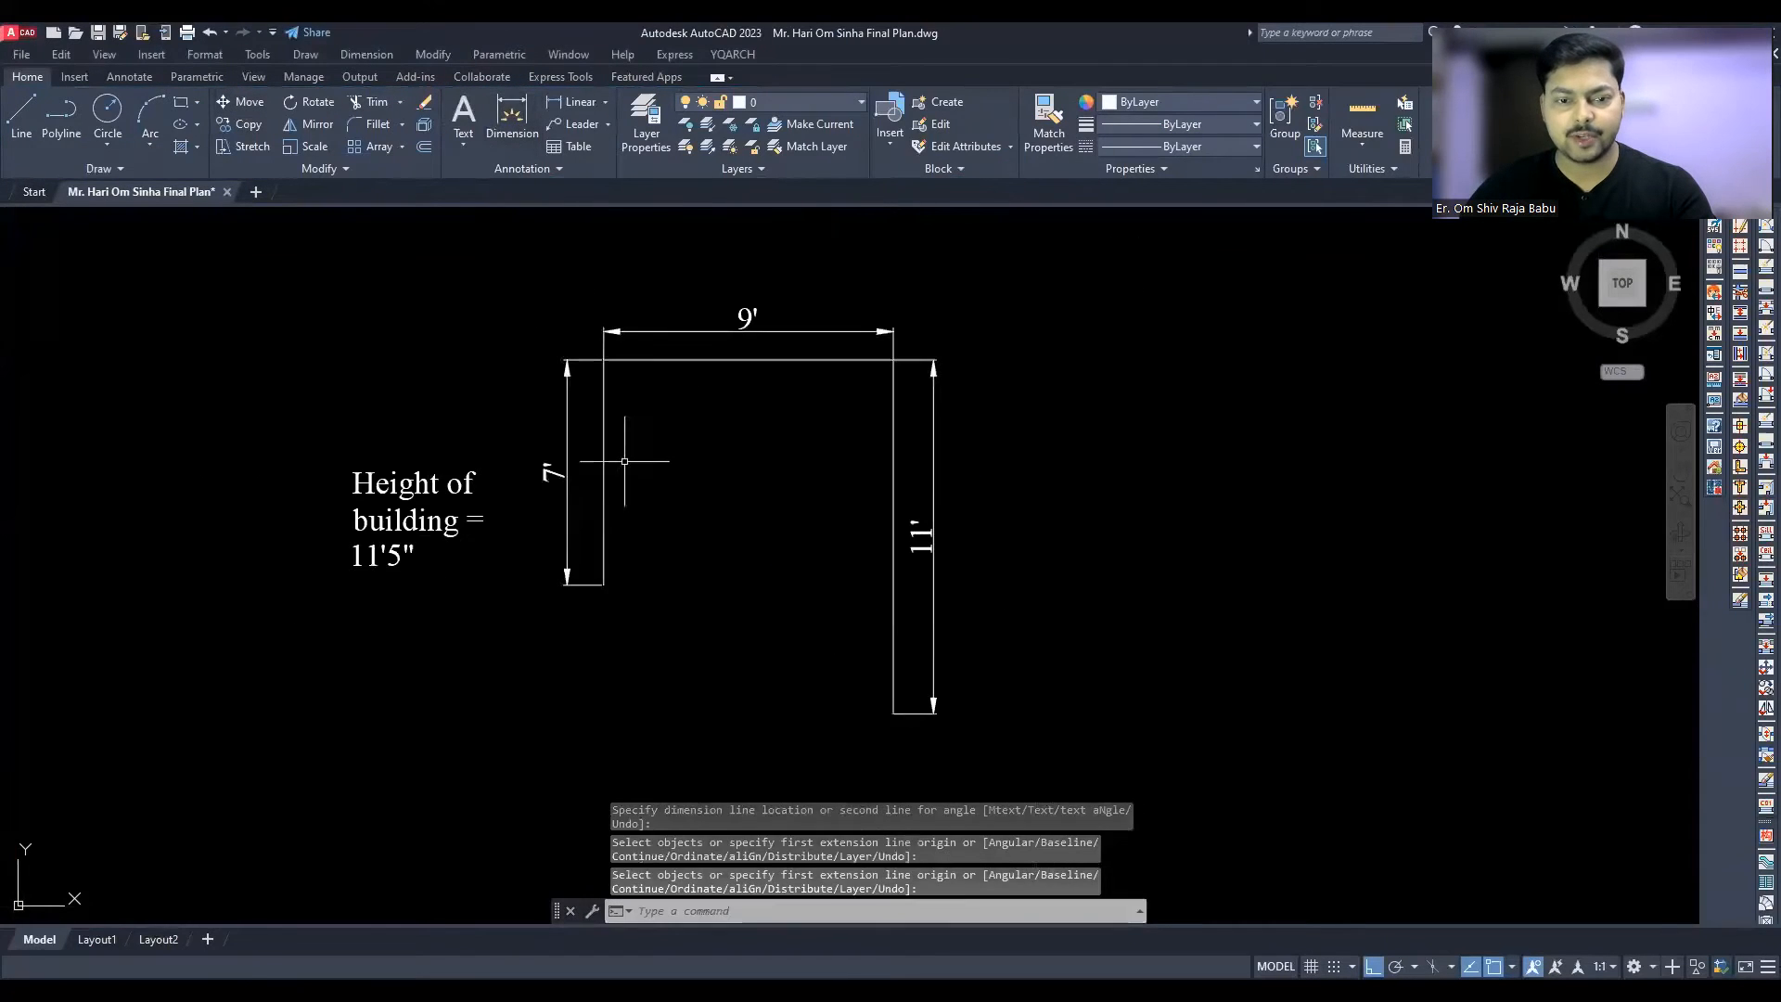
# Copy the three-sided wall outline, without its dimensions, into the empty space right of the original using the upper-left corner as base point
pyautogui.click(669, 353)
pyautogui.click(241, 125)
pyautogui.click(604, 359)
pyautogui.click(1069, 359)
pyautogui.press('Escape')
pyautogui.moveTo(1053, 299); pyautogui.dragTo(482, 266, button='middle')
pyautogui.scroll(2, 406, 371)
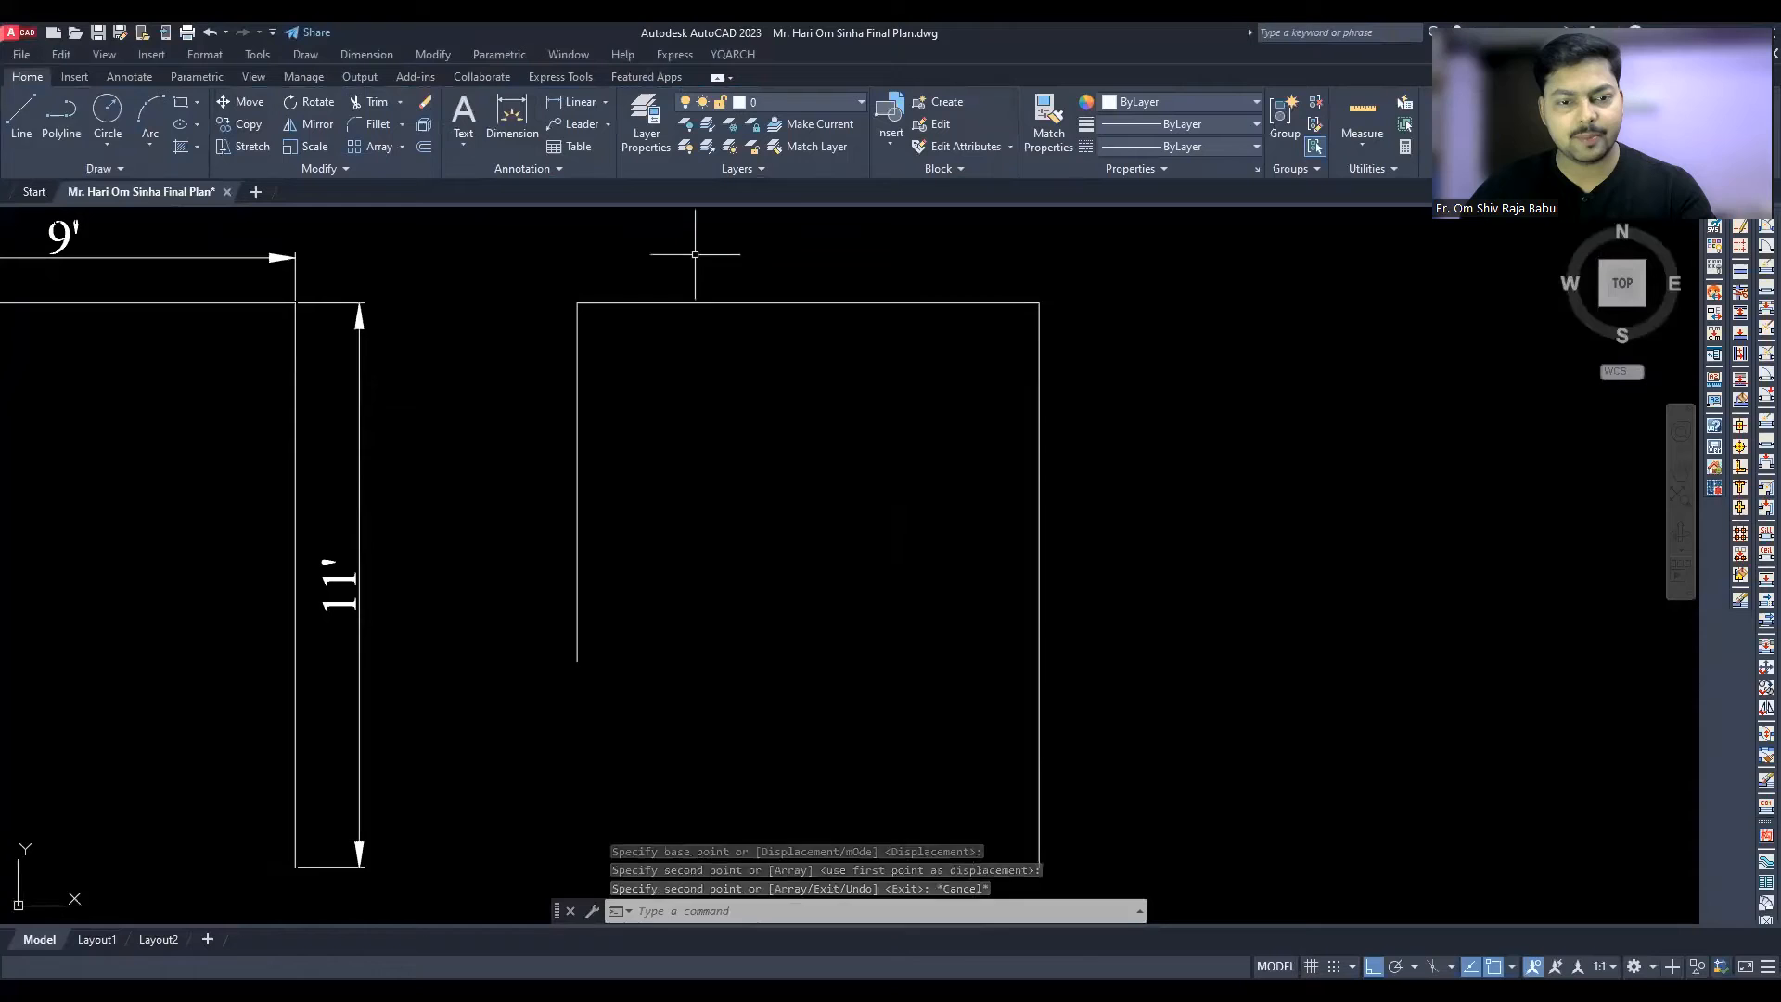
# Draw a 3'3" horizontal line inward from the lower end of the copied outline's short left wall
pyautogui.press('l')
pyautogui.press('Return')
pyautogui.click(577, 661)
pyautogui.write('3\'3"')
pyautogui.press('Return')
pyautogui.press('Escape')
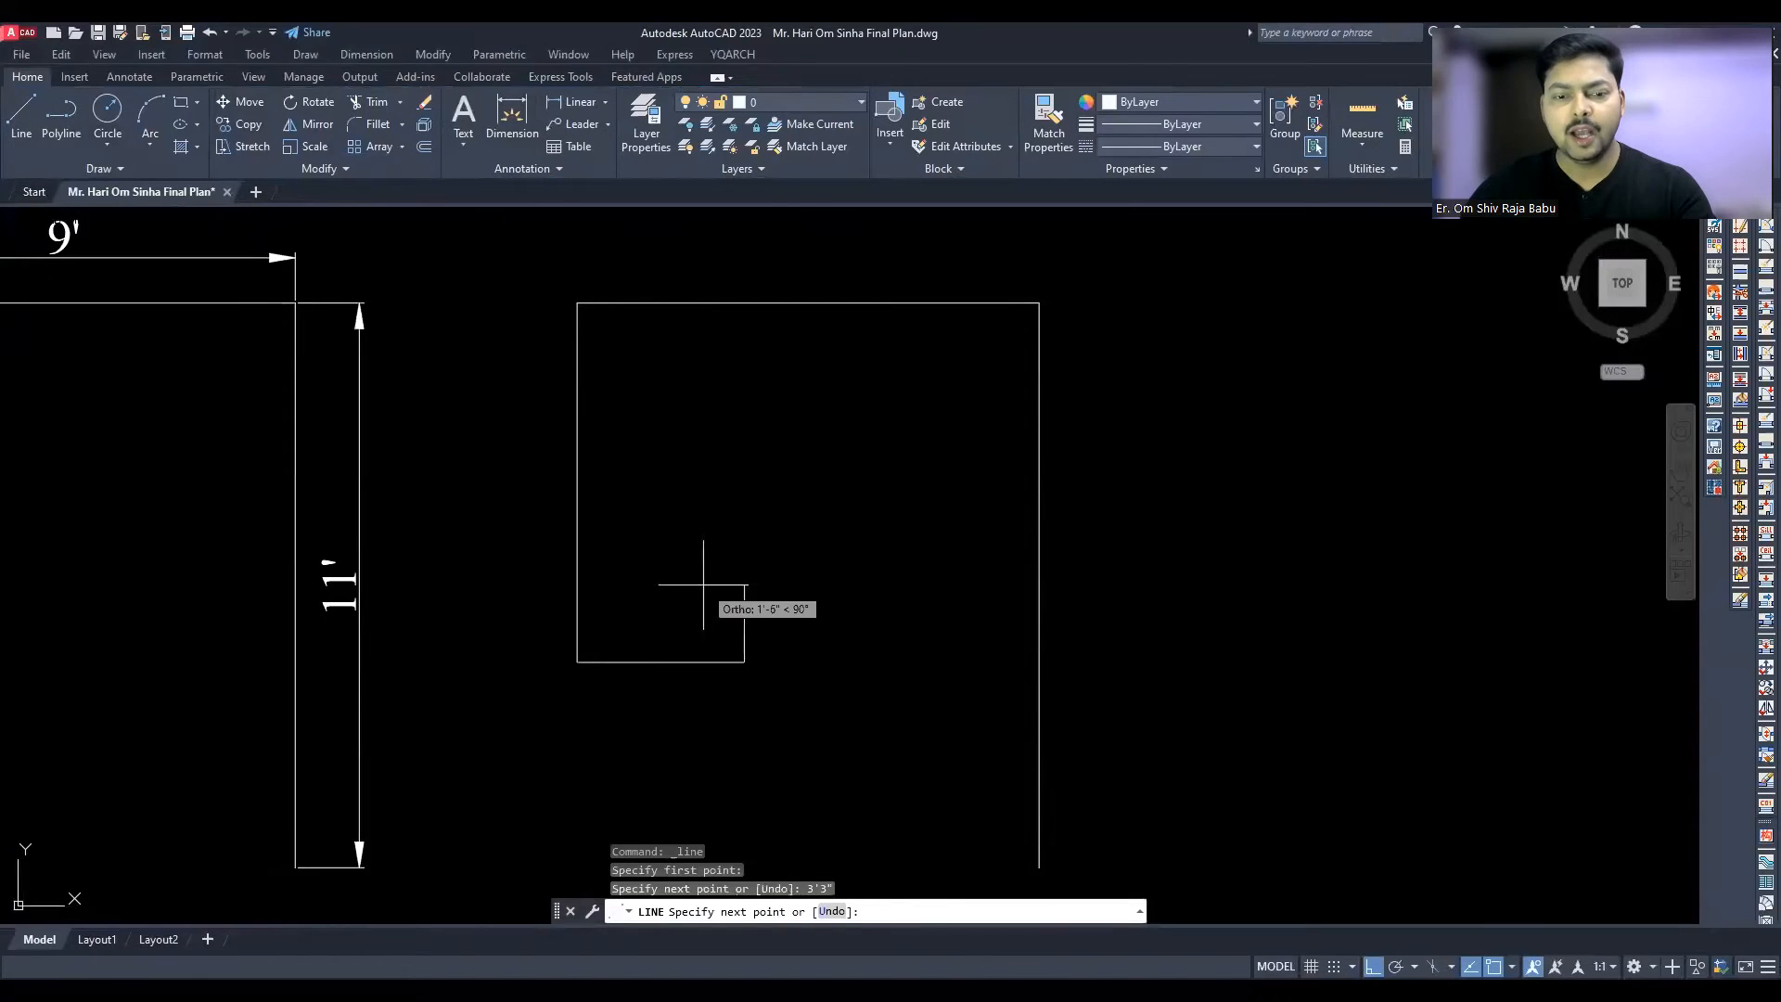
# Offset the copied outline's top line 3'3" downward to mark the landing depth
pyautogui.click(749, 309)
pyautogui.click(694, 267)
pyautogui.click(424, 147)
pyautogui.write('3\'3"')
pyautogui.press('Return')
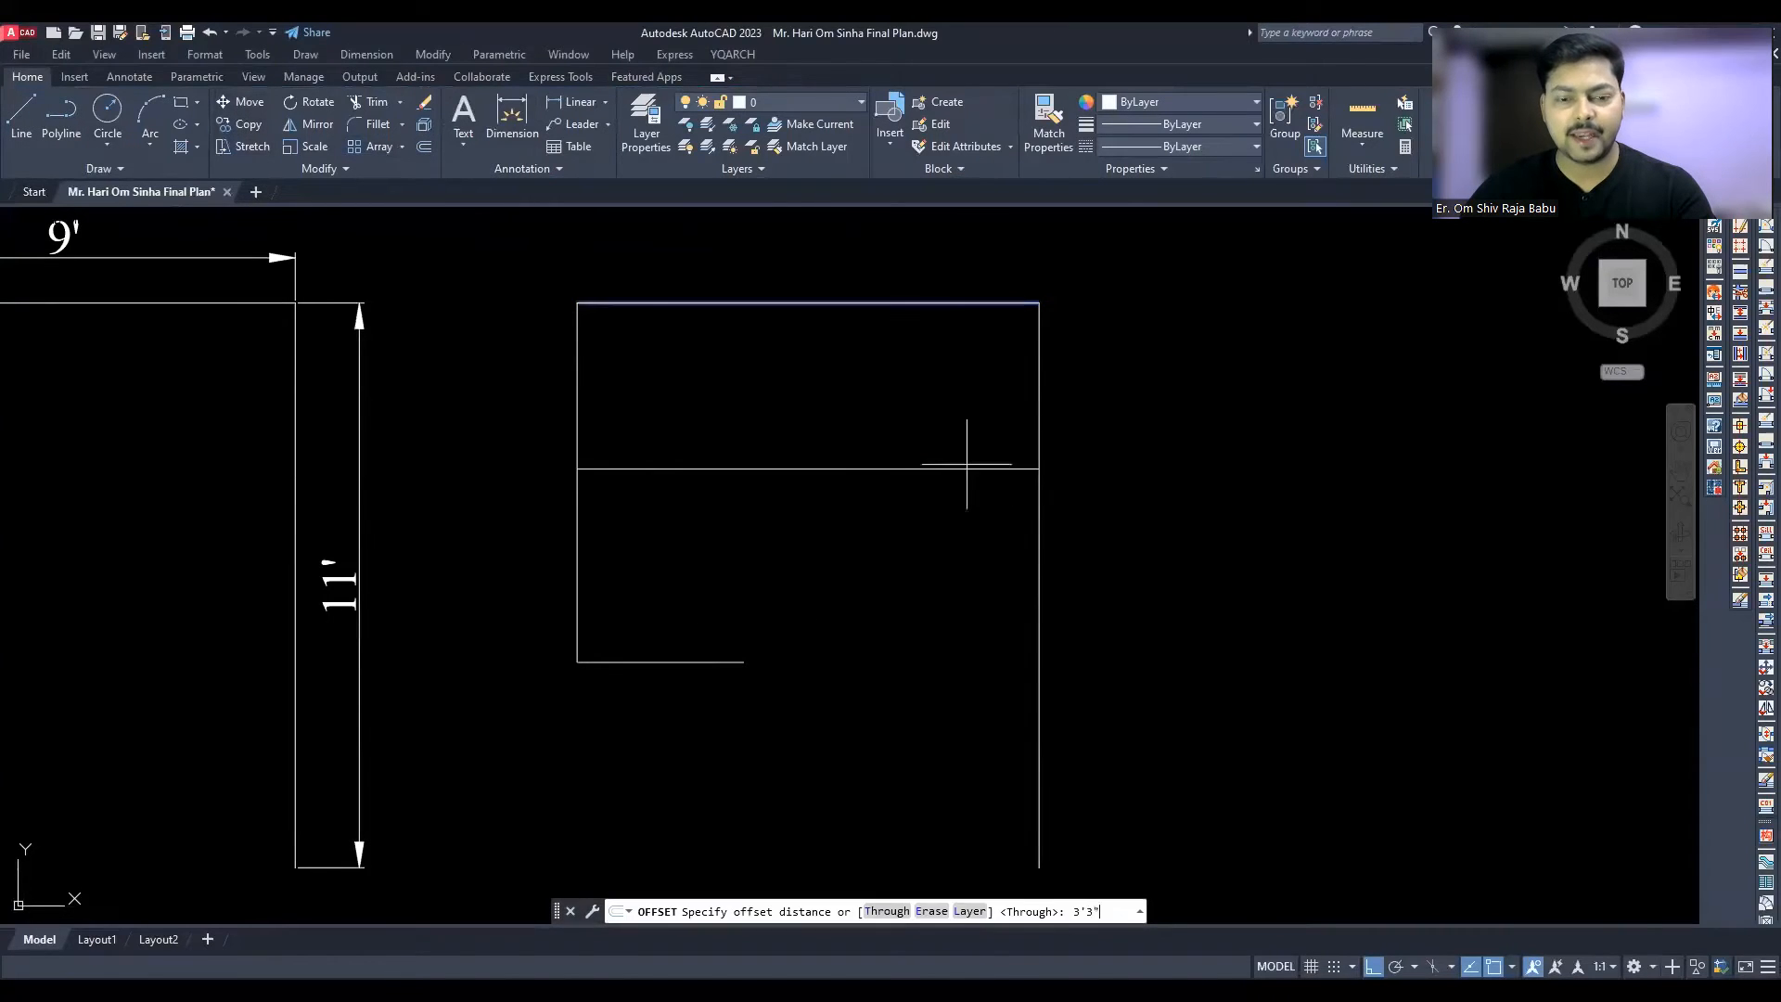
pyautogui.click(966, 463)
pyautogui.press('Escape')
# Offset the short left wall line 3'3" inward to form the inner edge of the left flight
pyautogui.click(920, 492)
pyautogui.click(867, 460)
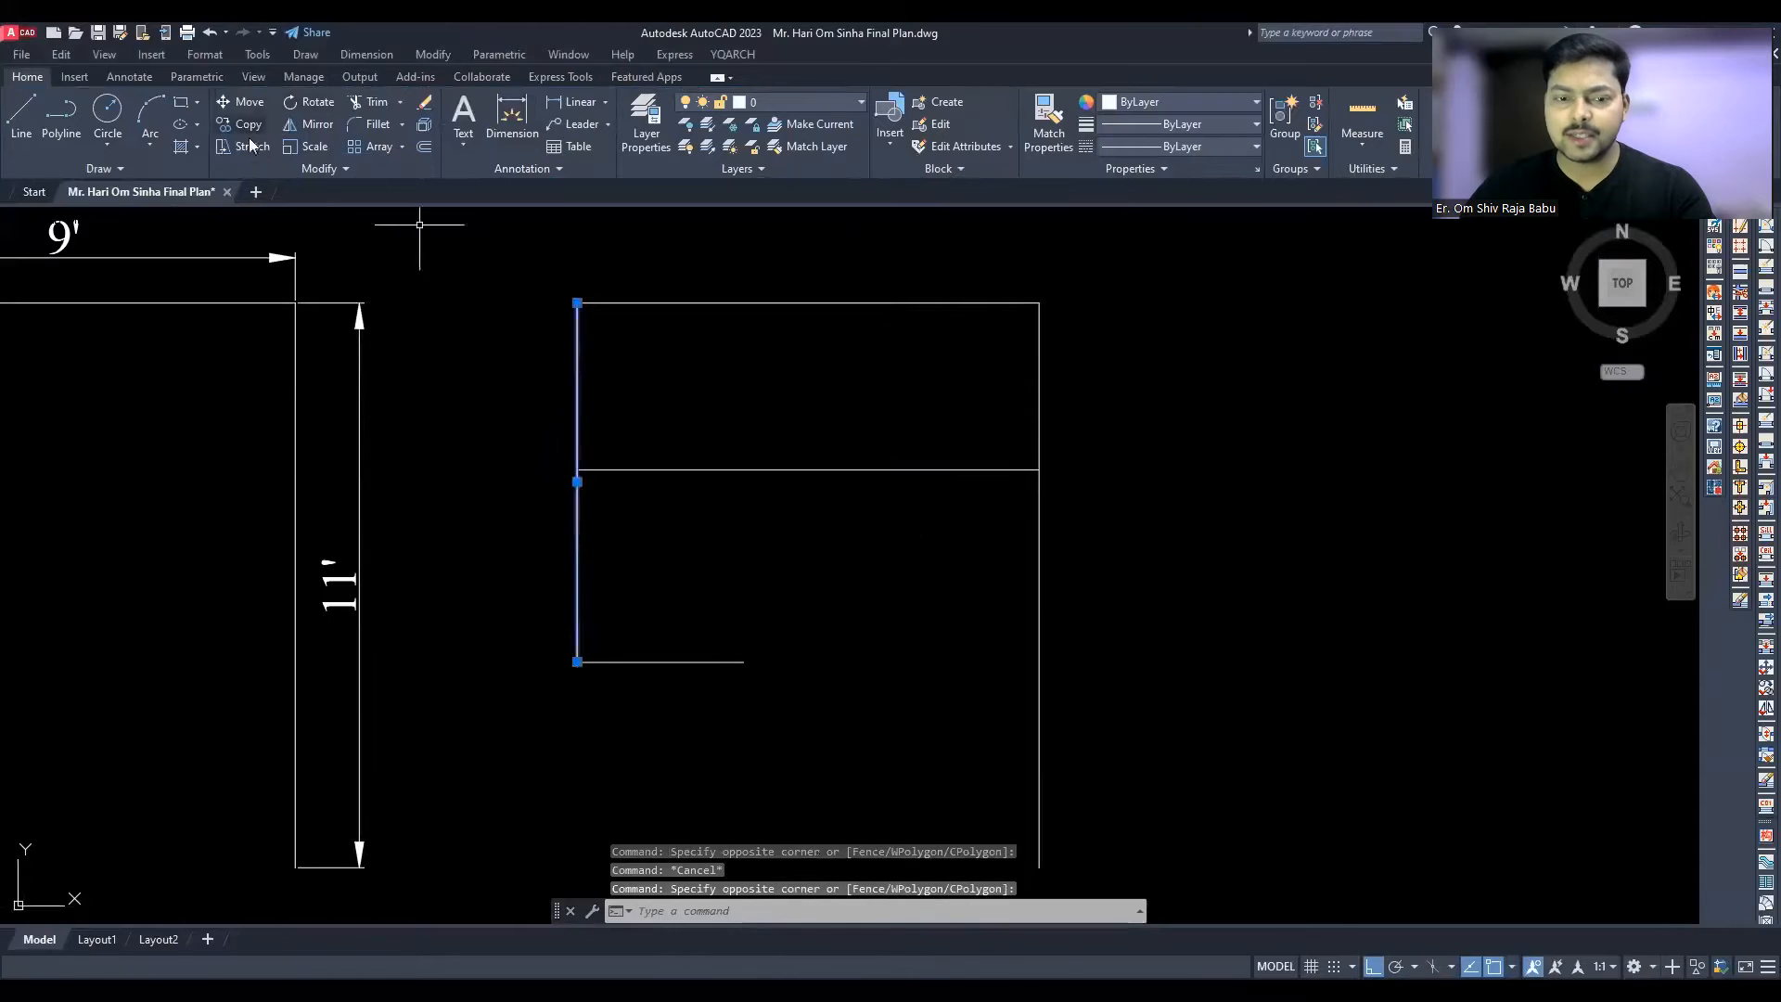
pyautogui.click(424, 146)
pyautogui.press('Return')
pyautogui.click(816, 399)
pyautogui.press('Escape')
# Offset the long right wall line 3'3" inward to form the right flight's inner edge, and check the gap between flights
pyautogui.click(1077, 408)
pyautogui.click(1035, 374)
pyautogui.click(424, 146)
pyautogui.press('Return')
pyautogui.click(967, 492)
pyautogui.click(519, 138)
pyautogui.click(691, 513)
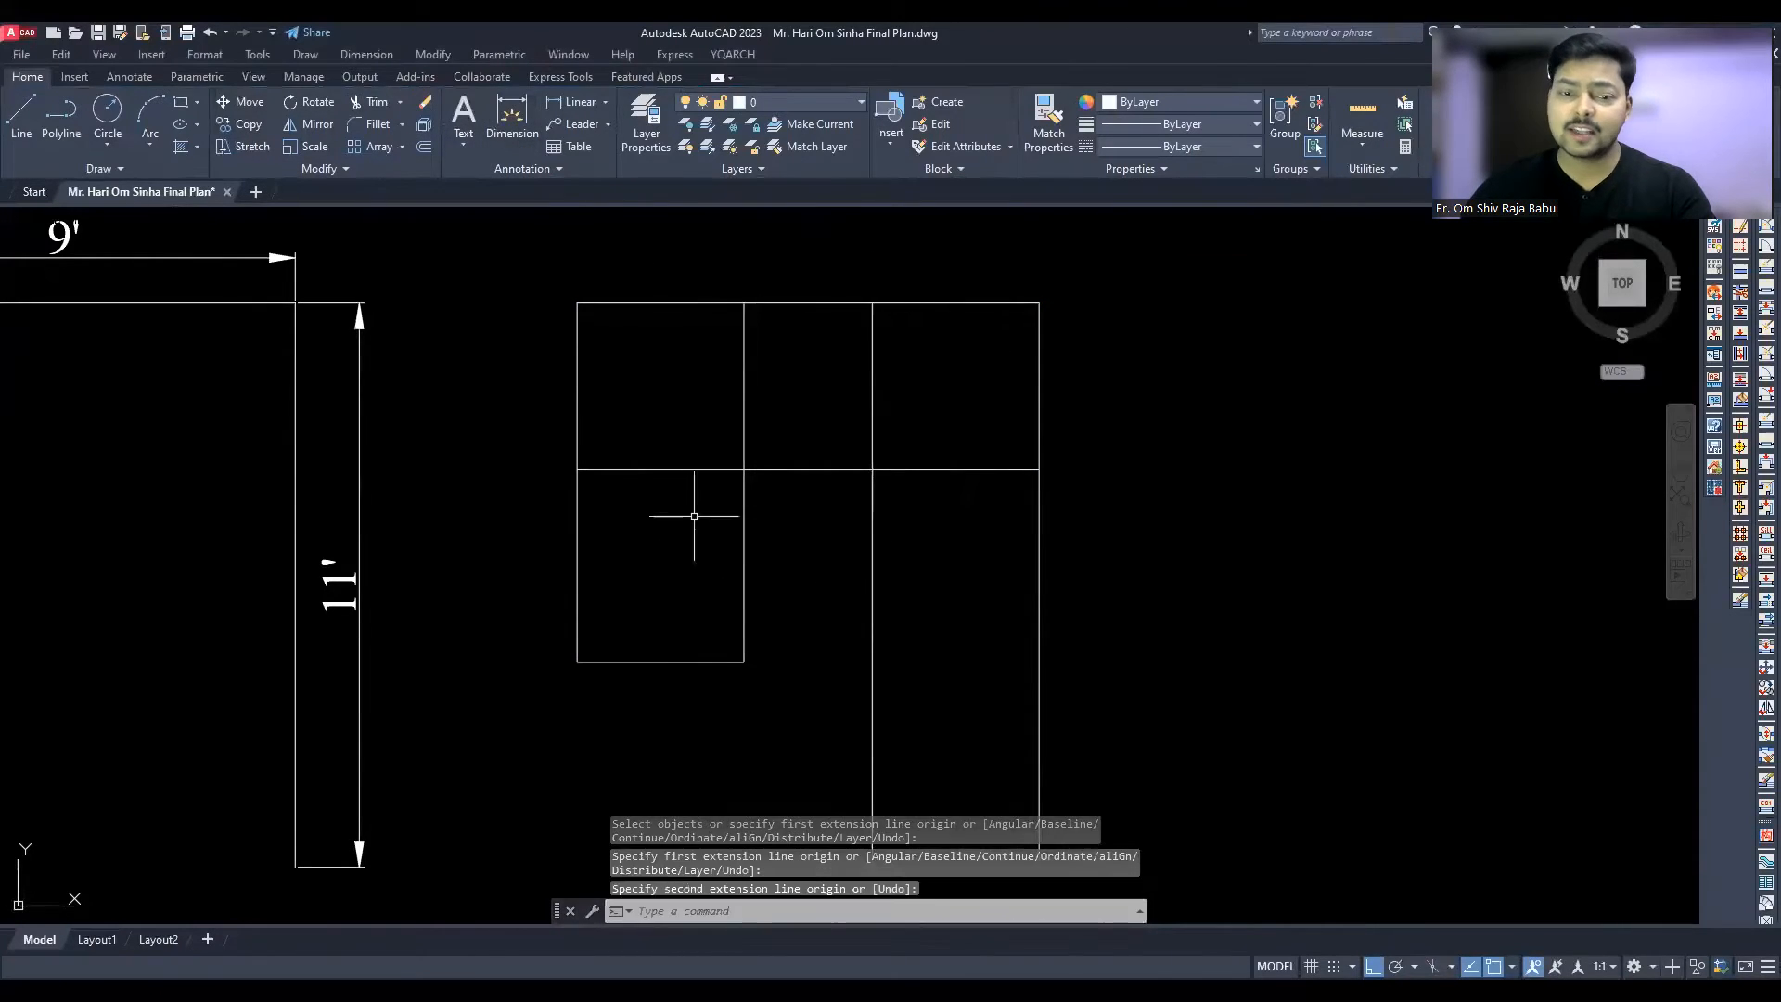
# Offset the landing line downward four times at 10" to create the first tread lines across both flights
pyautogui.click(680, 498)
pyautogui.click(640, 449)
pyautogui.click(424, 146)
pyautogui.write('10')
pyautogui.press('Return')
pyautogui.click(680, 516)
pyautogui.click(679, 512)
pyautogui.click(679, 555)
pyautogui.click(679, 617)
pyautogui.press('Escape')
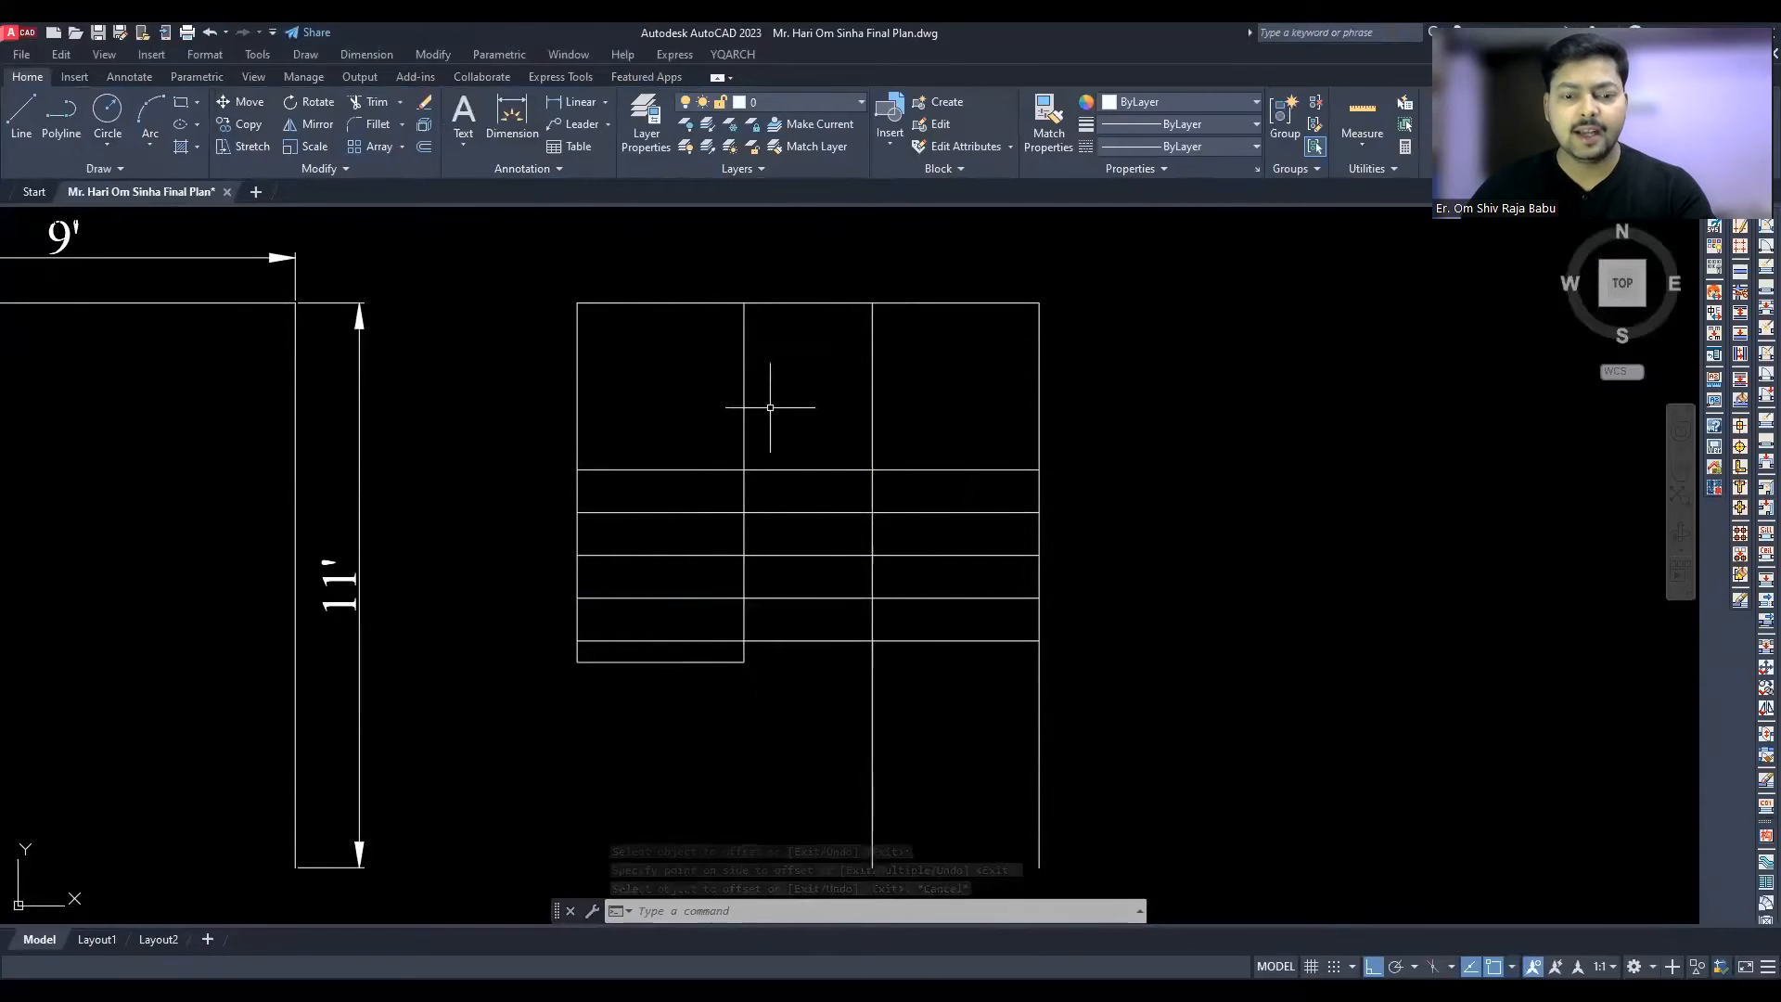
# Dimension the depth of the first tread beside the left flight
pyautogui.click(769, 349)
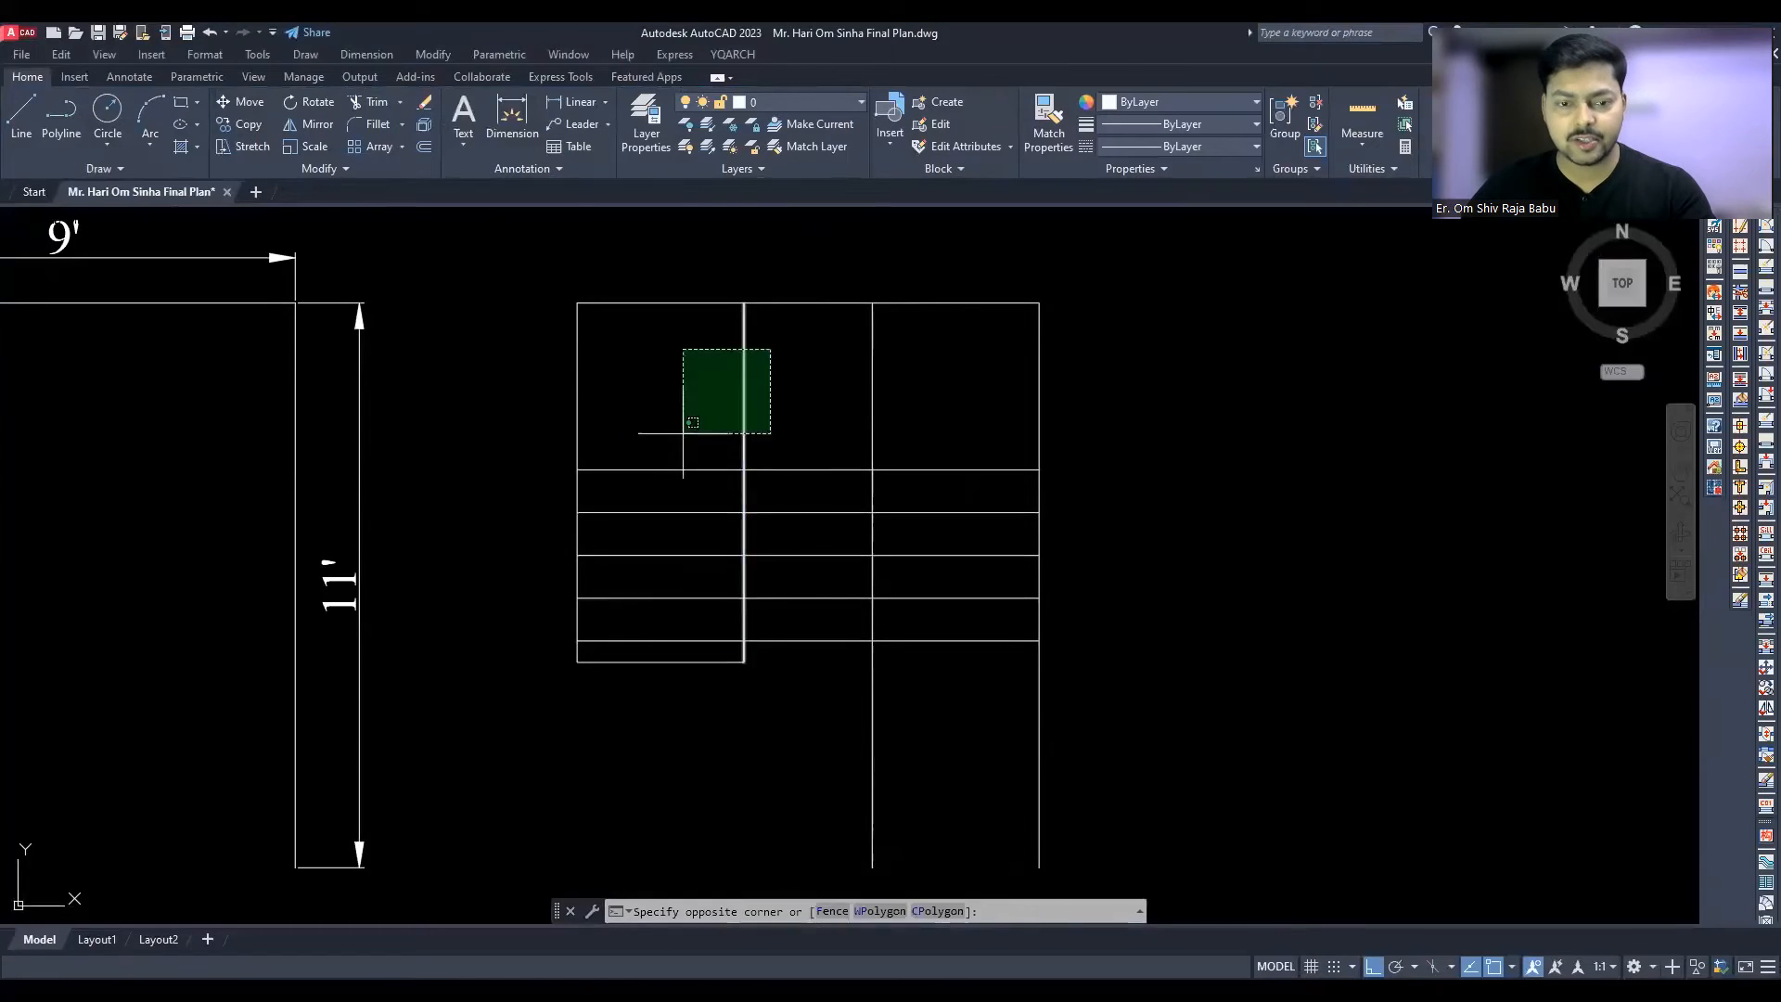
pyautogui.press('Escape')
pyautogui.click(512, 124)
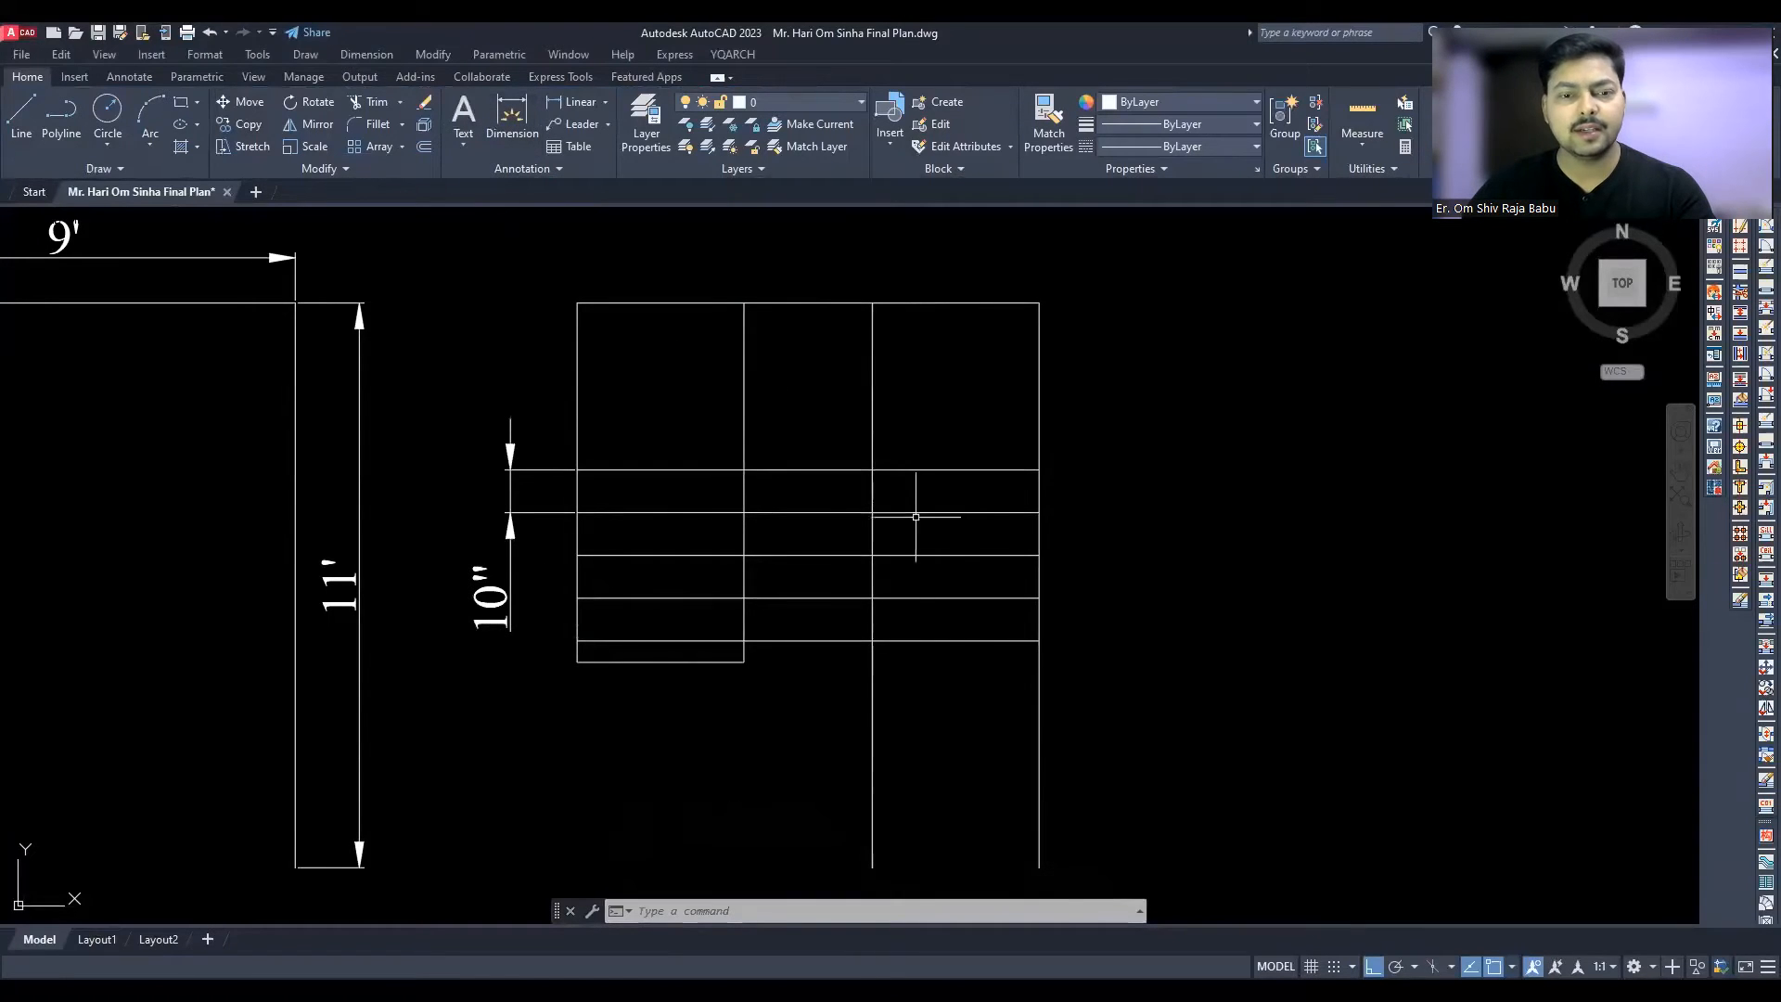
pyautogui.press('Escape')
# Draw a vertical line down the landing along the left flight's inner edge and move it 10" to the right
pyautogui.click(20, 116)
pyautogui.click(744, 302)
pyautogui.click(744, 470)
pyautogui.press('Escape')
pyautogui.click(745, 417)
pyautogui.click(232, 105)
pyautogui.click(744, 469)
pyautogui.write('10')
pyautogui.press('Return')
pyautogui.press('Escape')
# Offset the vertical riser line 10" to the right and check the remaining width to the right flight
pyautogui.click(796, 357)
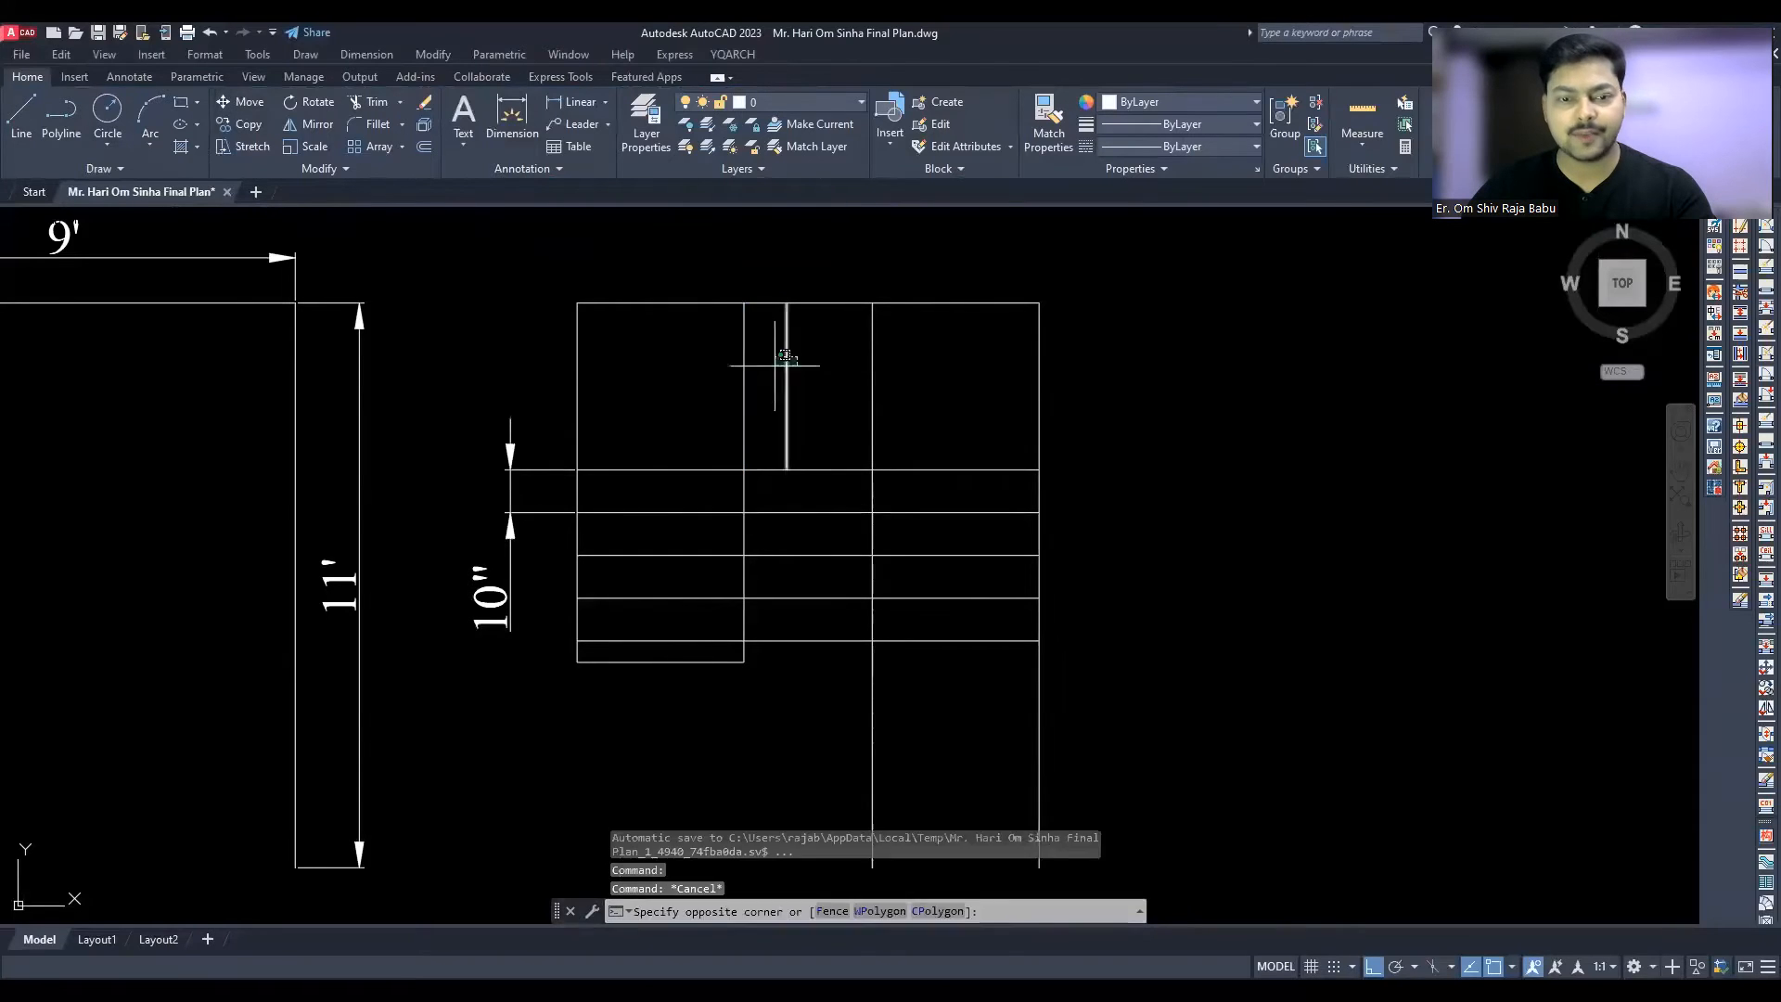
pyautogui.click(774, 367)
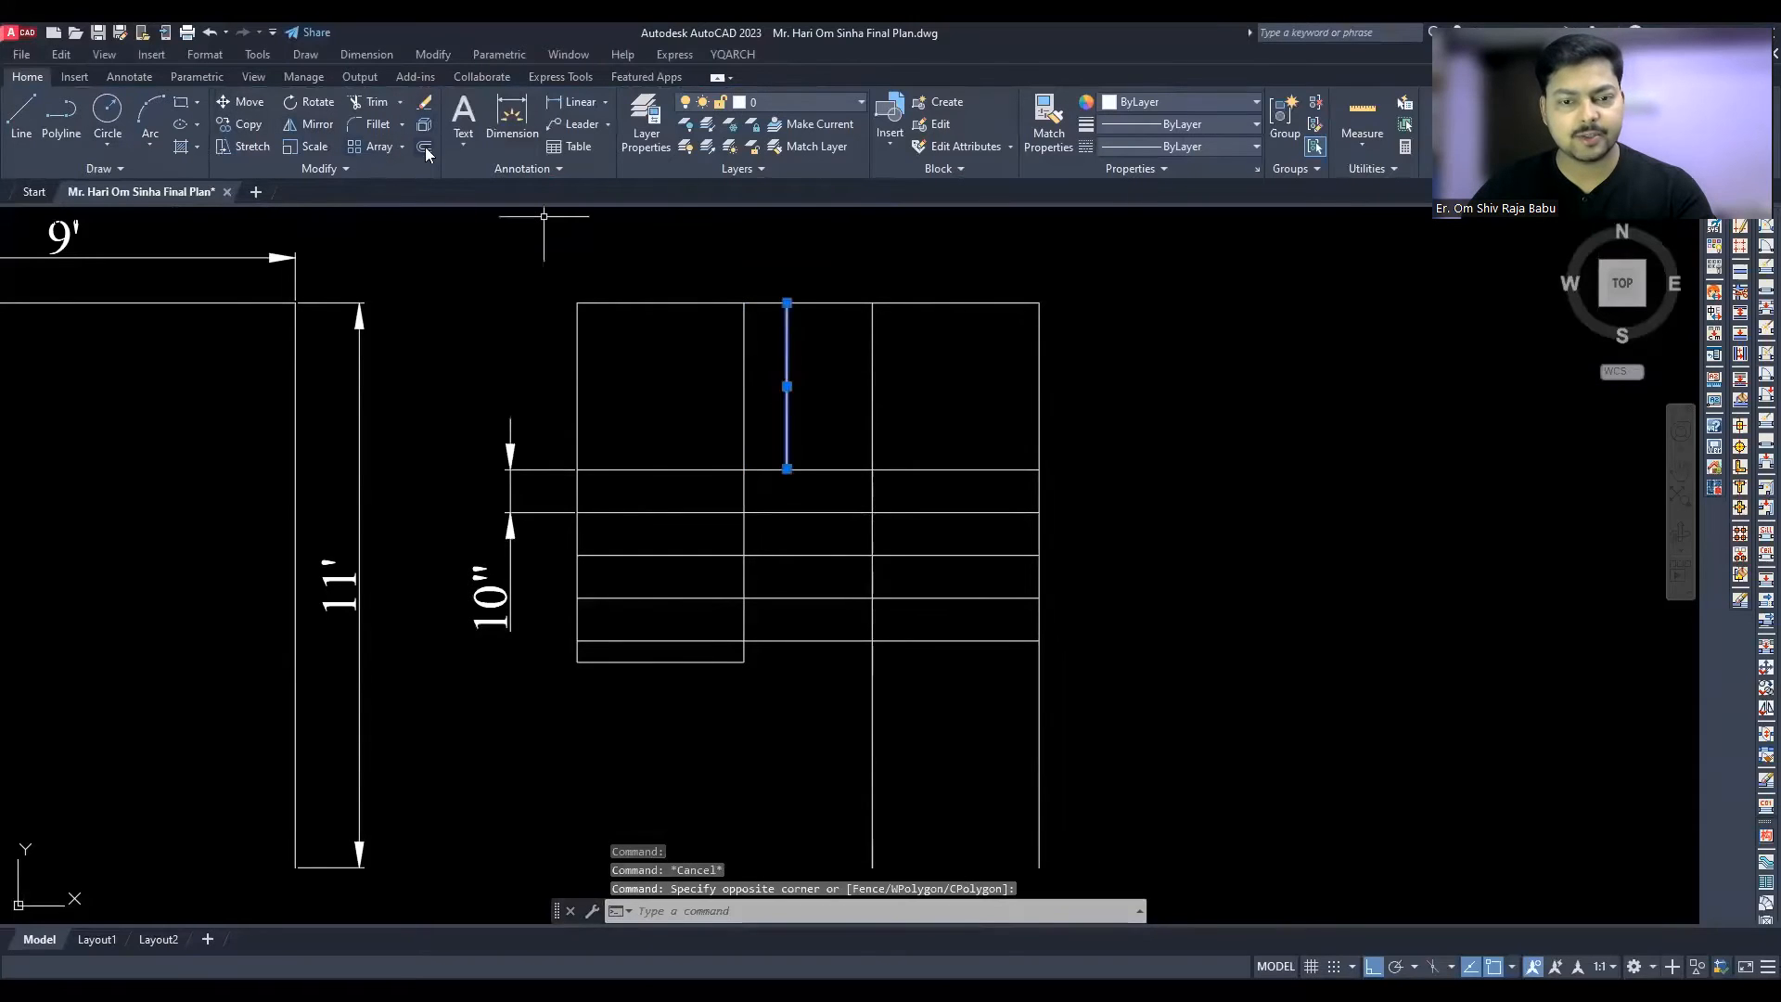
pyautogui.click(425, 146)
pyautogui.press('Return')
pyautogui.click(830, 357)
pyautogui.click(512, 125)
pyautogui.click(872, 302)
pyautogui.press('Escape')
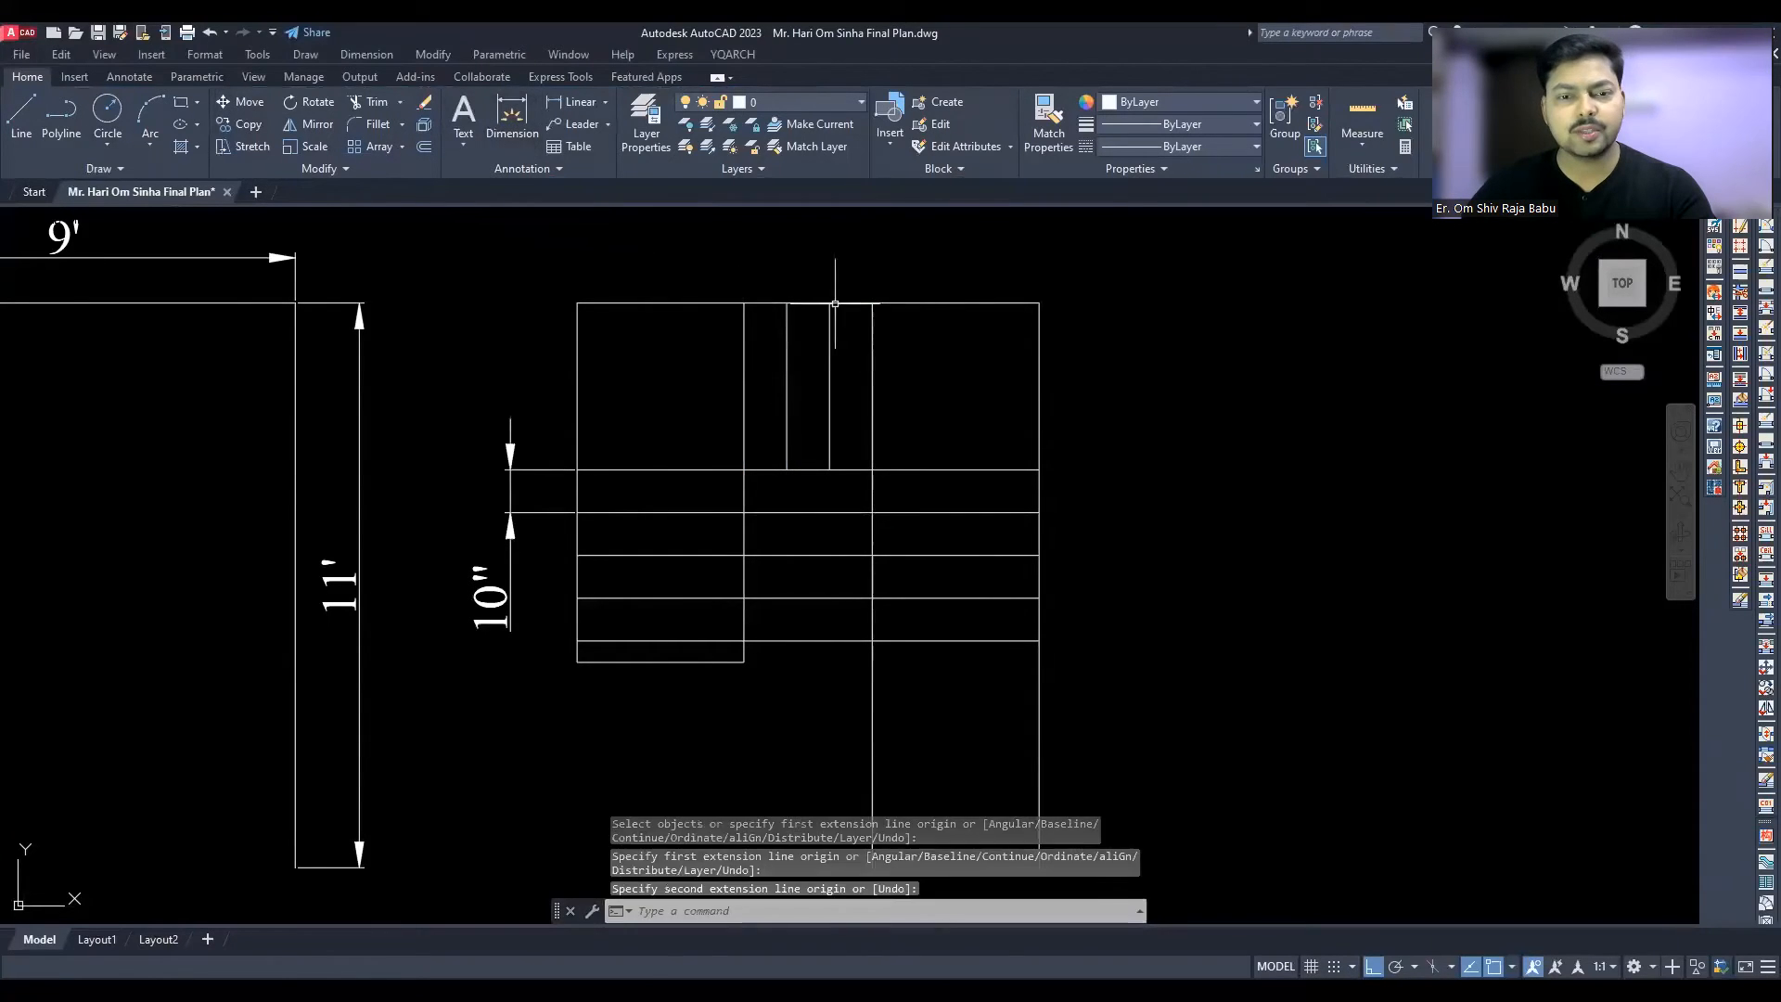
# Trim the tread lines that cross the open well between the two flights
pyautogui.moveTo(875, 525)
pyautogui.mouseDown(button='middle')
pyautogui.moveTo(831, 437)
pyautogui.moveTo(831, 467)
pyautogui.mouseUp(button='middle')
pyautogui.write('tr')
pyautogui.press('Return')
pyautogui.moveTo(734, 432); pyautogui.dragTo(743, 629)
pyautogui.press('Return')
pyautogui.press('Return')
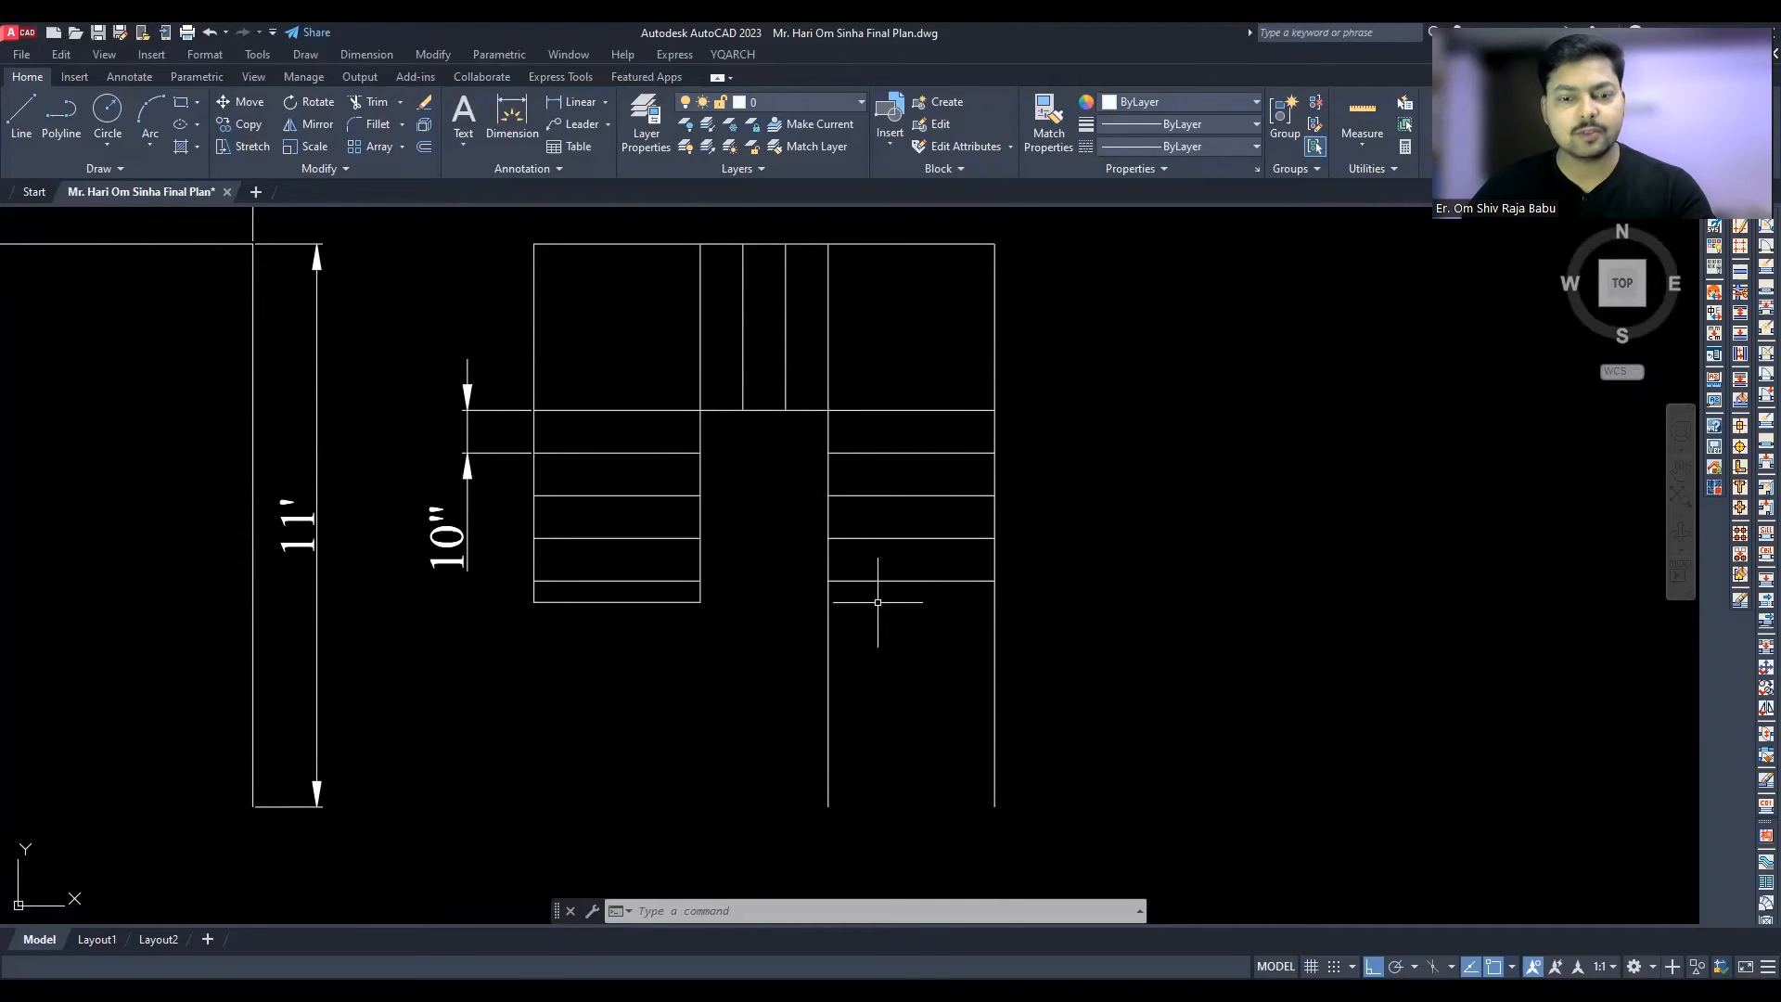
# Offset the right flight's last tread line downward five times at 10" to continue the steps toward the wall's end
pyautogui.click(892, 609)
pyautogui.click(873, 559)
pyautogui.click(425, 147)
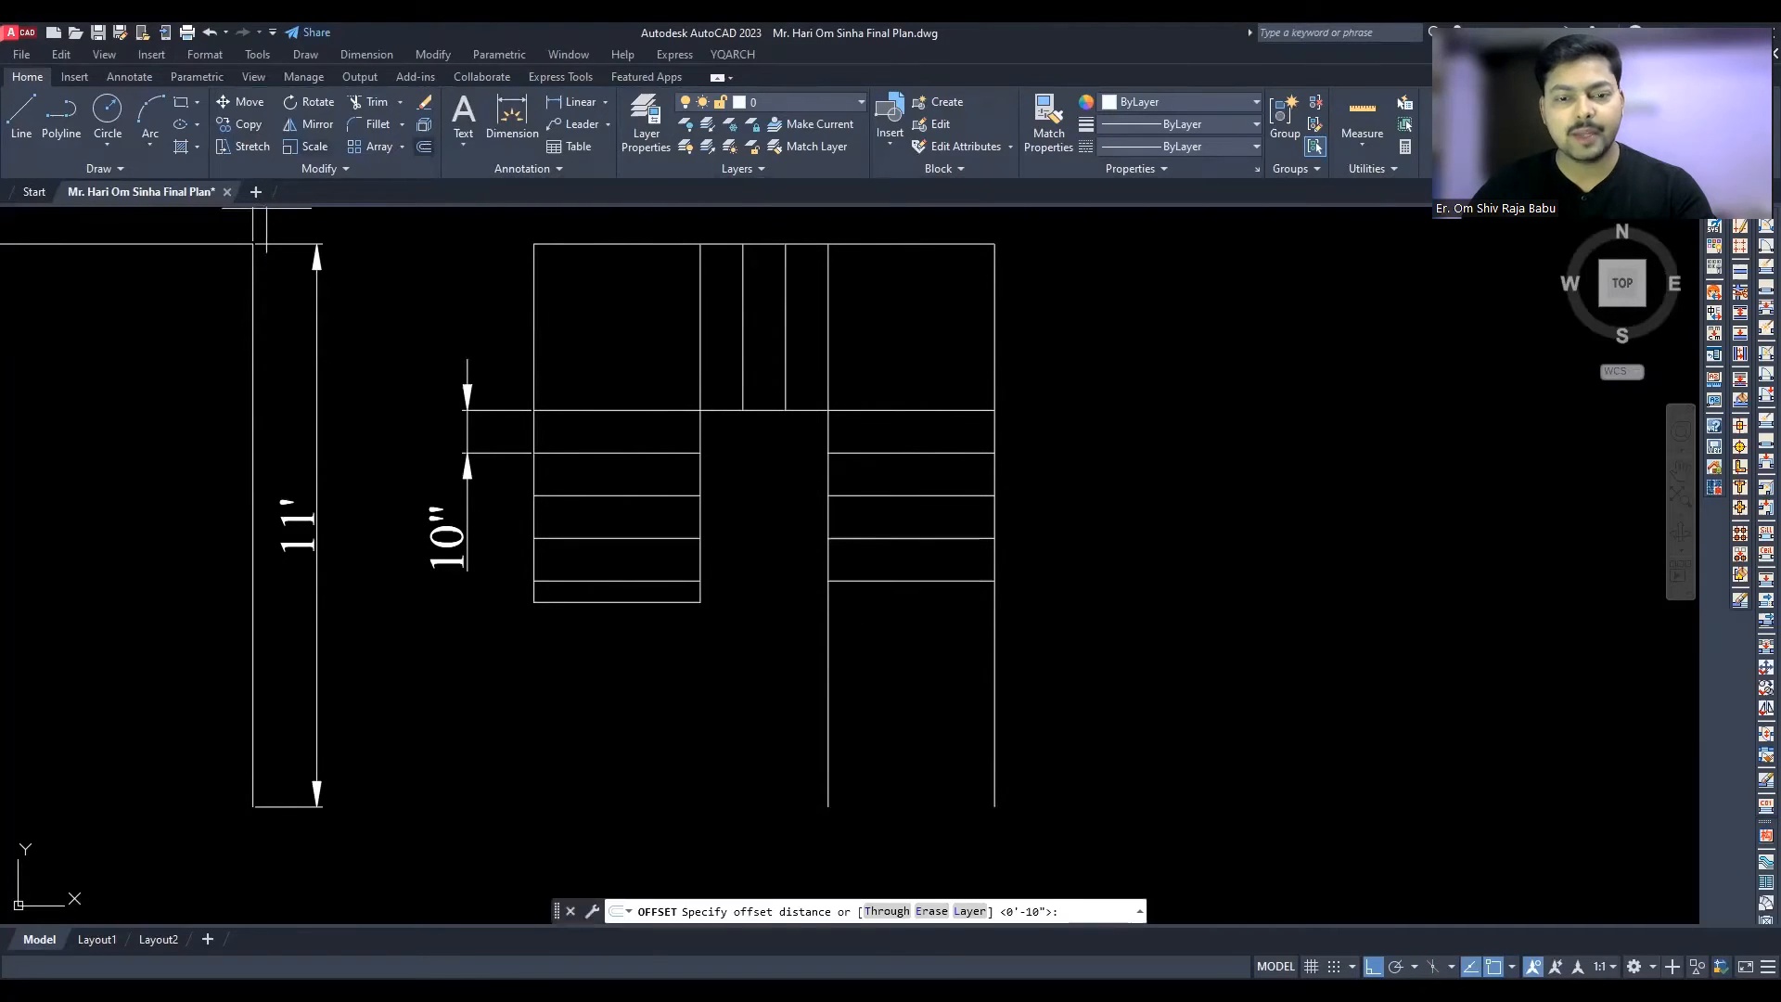
pyautogui.press('Return')
pyautogui.click(875, 582)
pyautogui.click(875, 624)
pyautogui.click(875, 623)
pyautogui.click(875, 667)
pyautogui.click(875, 667)
pyautogui.click(872, 708)
pyautogui.click(868, 711)
pyautogui.click(867, 751)
pyautogui.click(867, 752)
pyautogui.click(868, 794)
pyautogui.press('Escape')
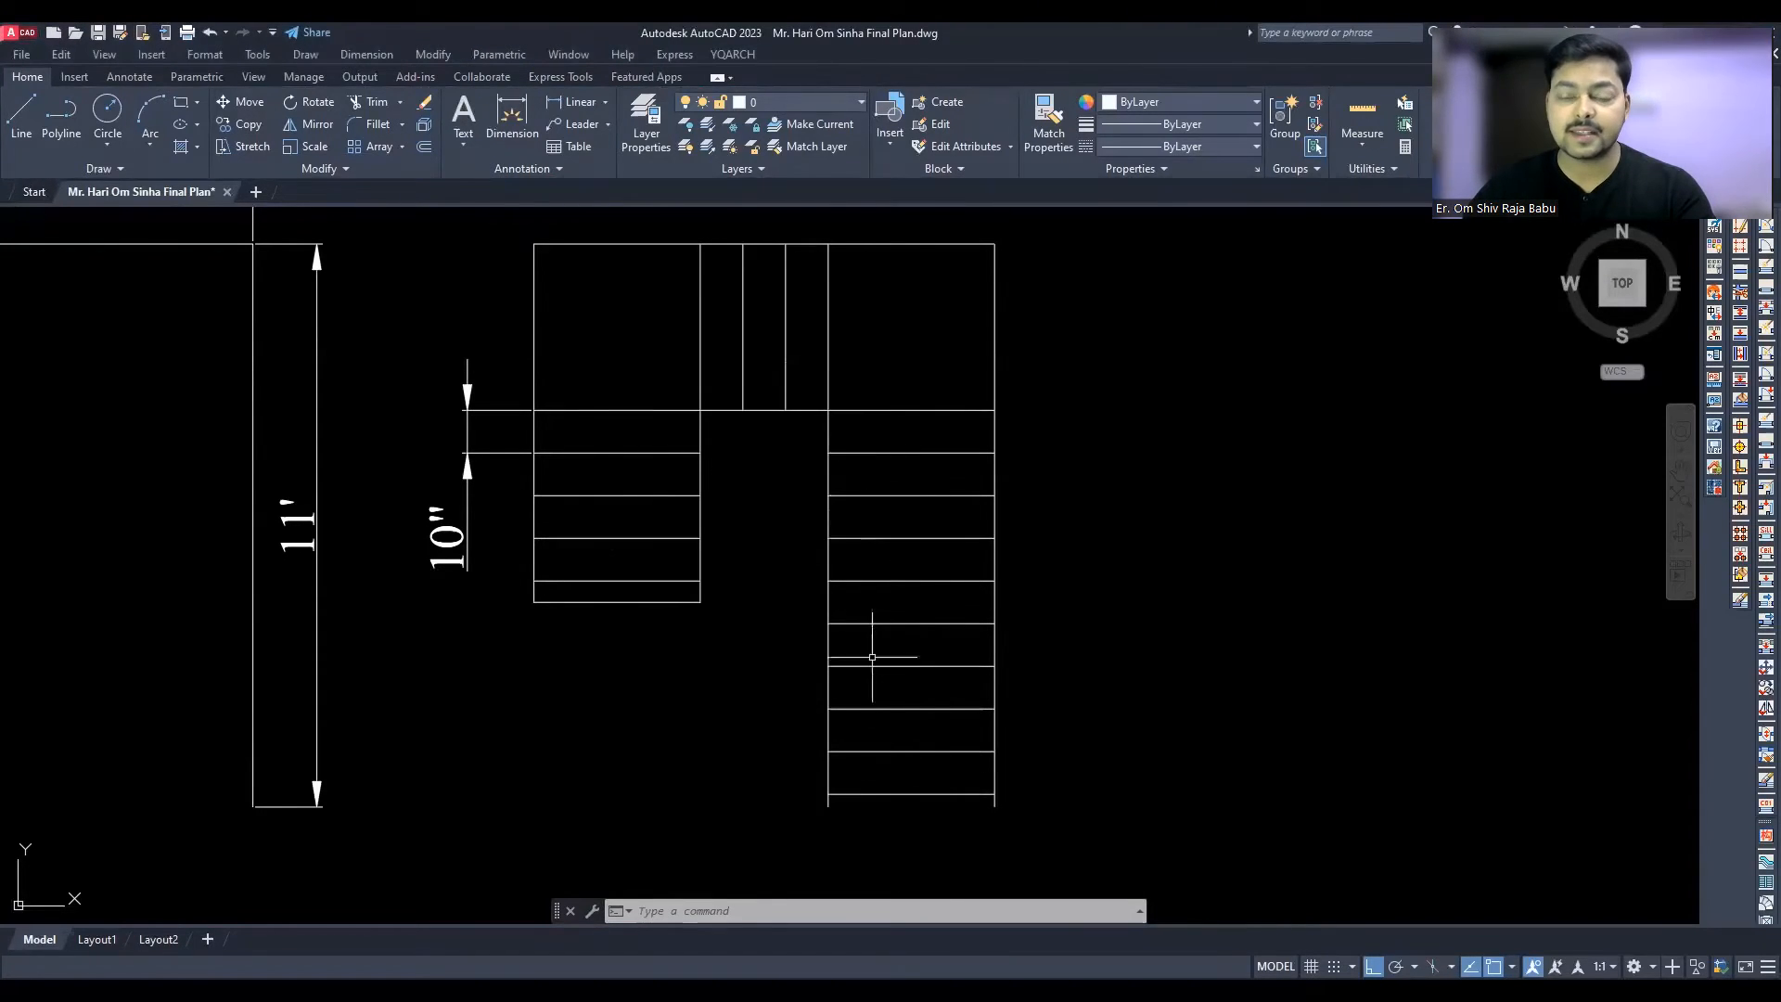
# Trim the side lines of both flights where they project beyond the last full tread
pyautogui.write('tr')
pyautogui.click(827, 803)
pyautogui.click(994, 803)
pyautogui.click(523, 595)
pyautogui.click(548, 594)
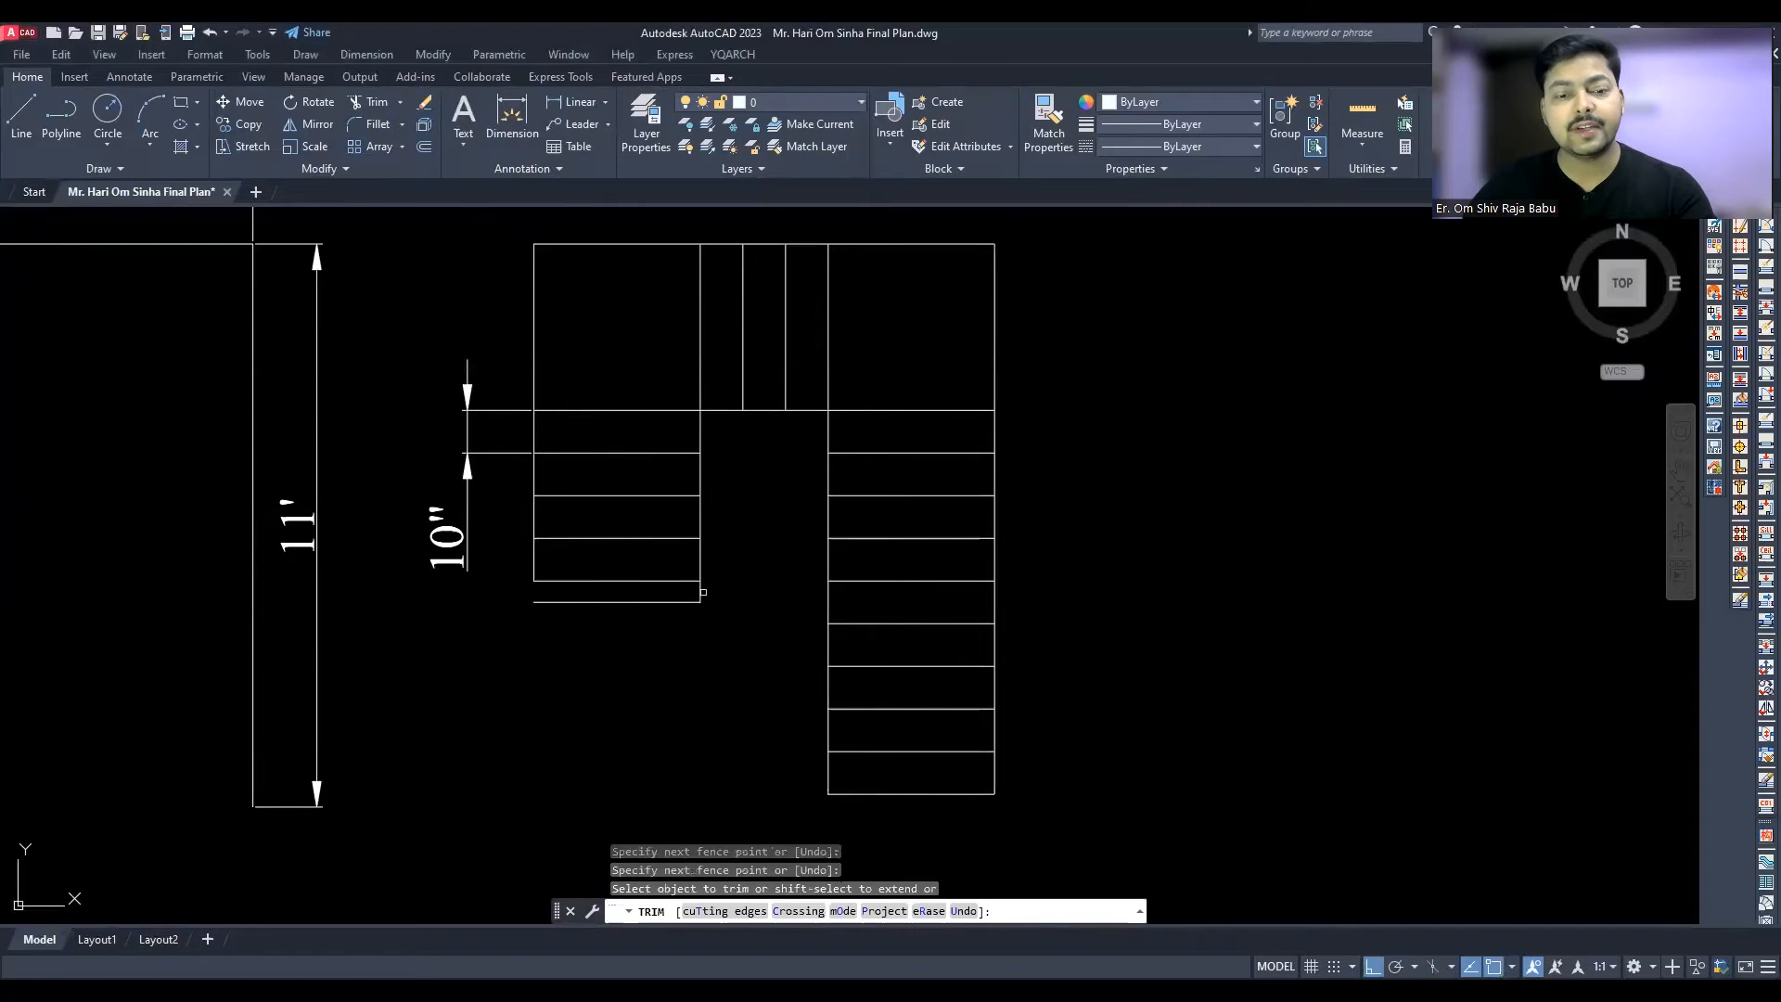
pyautogui.click(702, 592)
pyautogui.press('Escape')
# Delete the leftover horizontal line below the left flight
pyautogui.click(650, 627)
pyautogui.click(617, 601)
pyautogui.press('Delete')
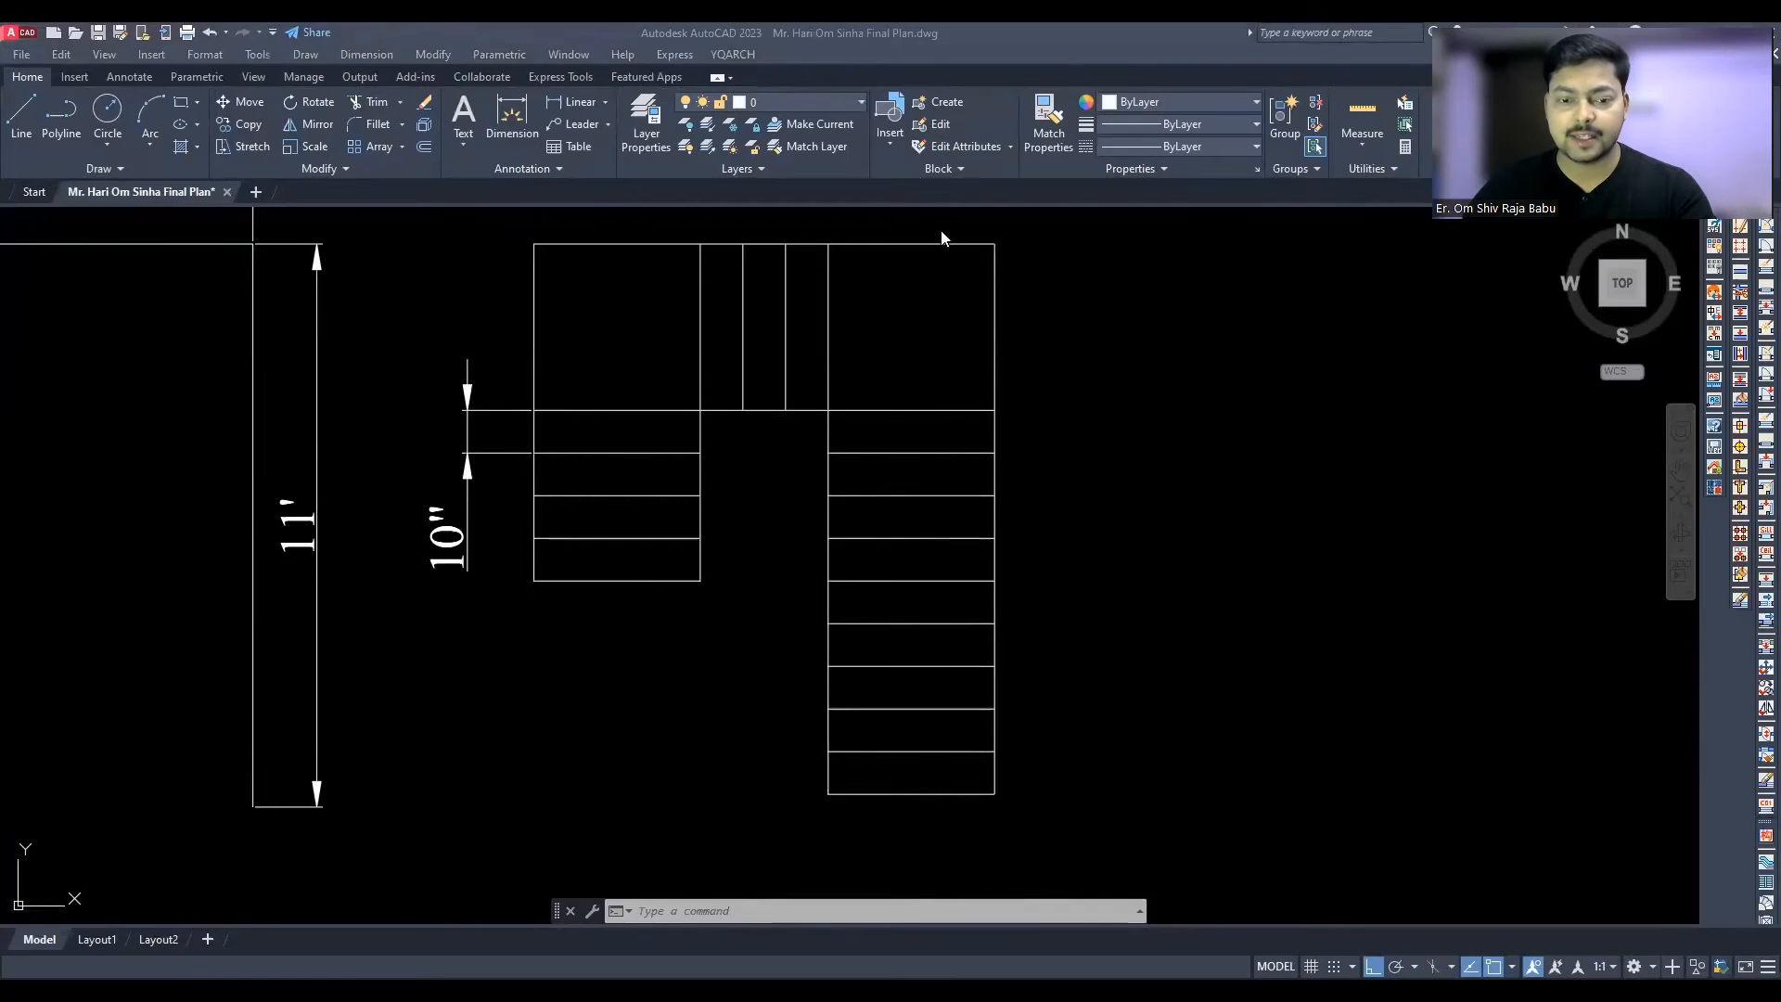
# Dimension the landing depth on the outer side of the left flight
pyautogui.write('dim')
pyautogui.click(534, 409)
pyautogui.click(533, 244)
pyautogui.click(468, 334)
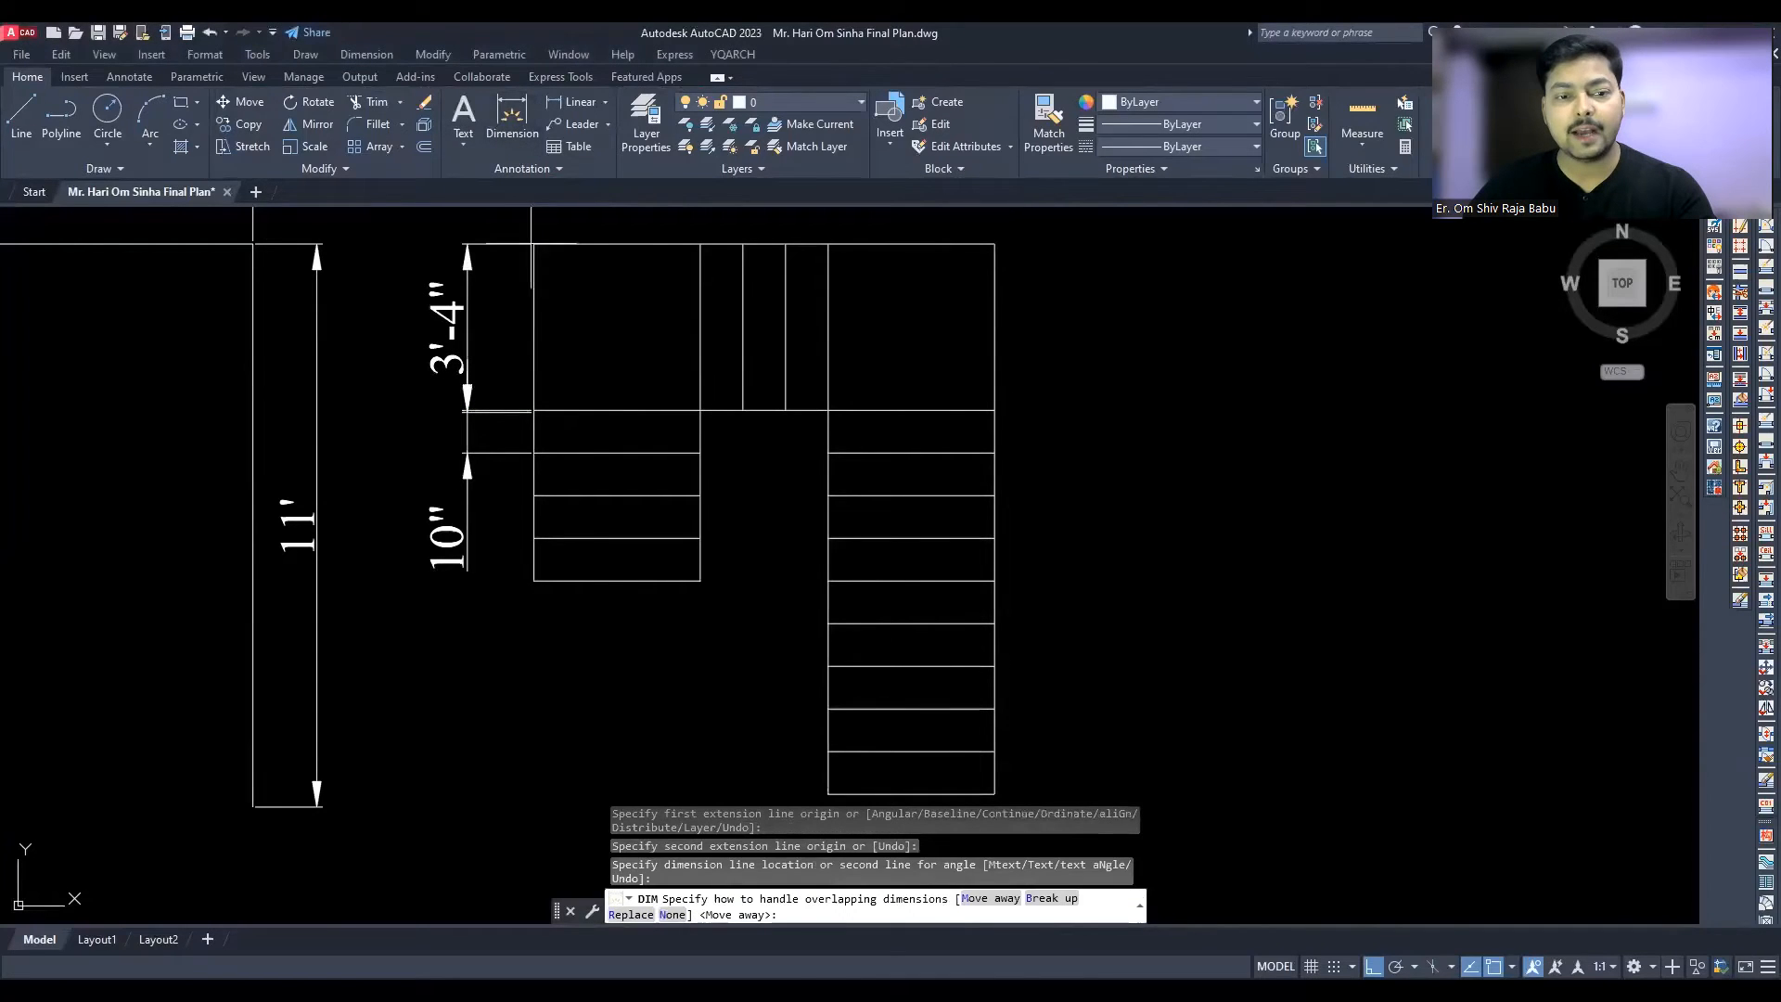
pyautogui.press('Escape')
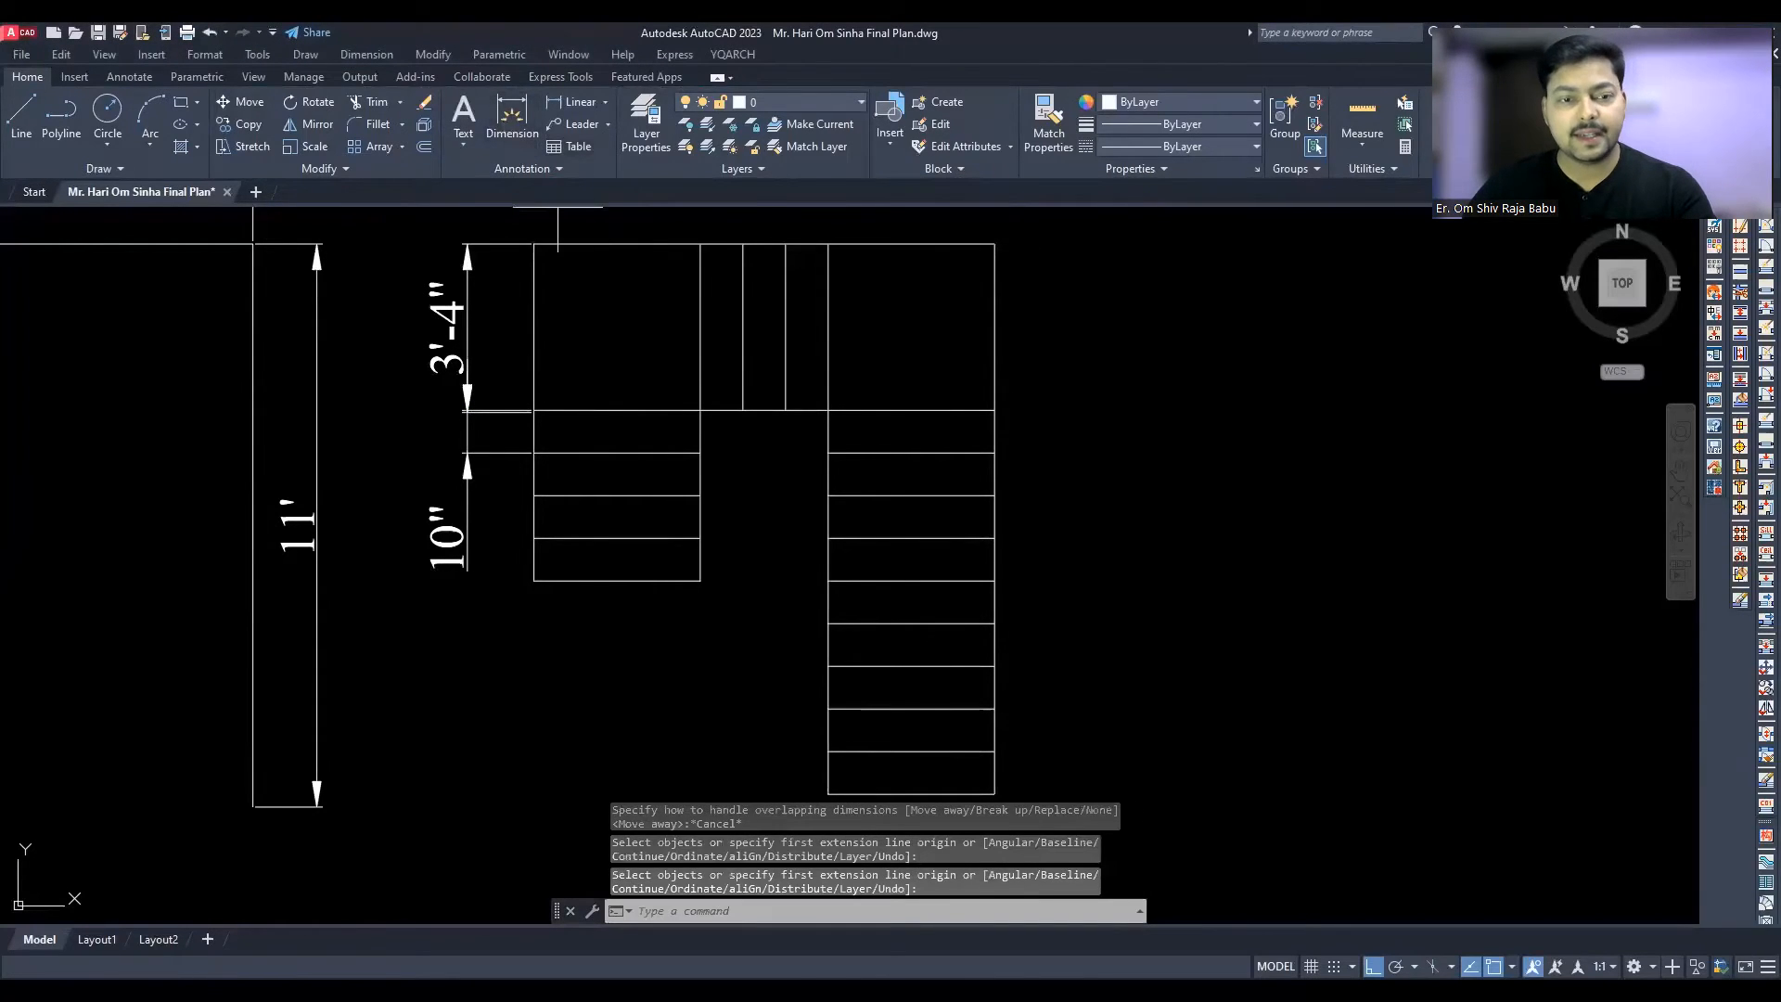
# Dimension the staircase's overall top width, the full lengths of both side walls and the left flight's width
pyautogui.click(559, 224)
pyautogui.click(995, 432)
pyautogui.click(1053, 432)
pyautogui.click(533, 357)
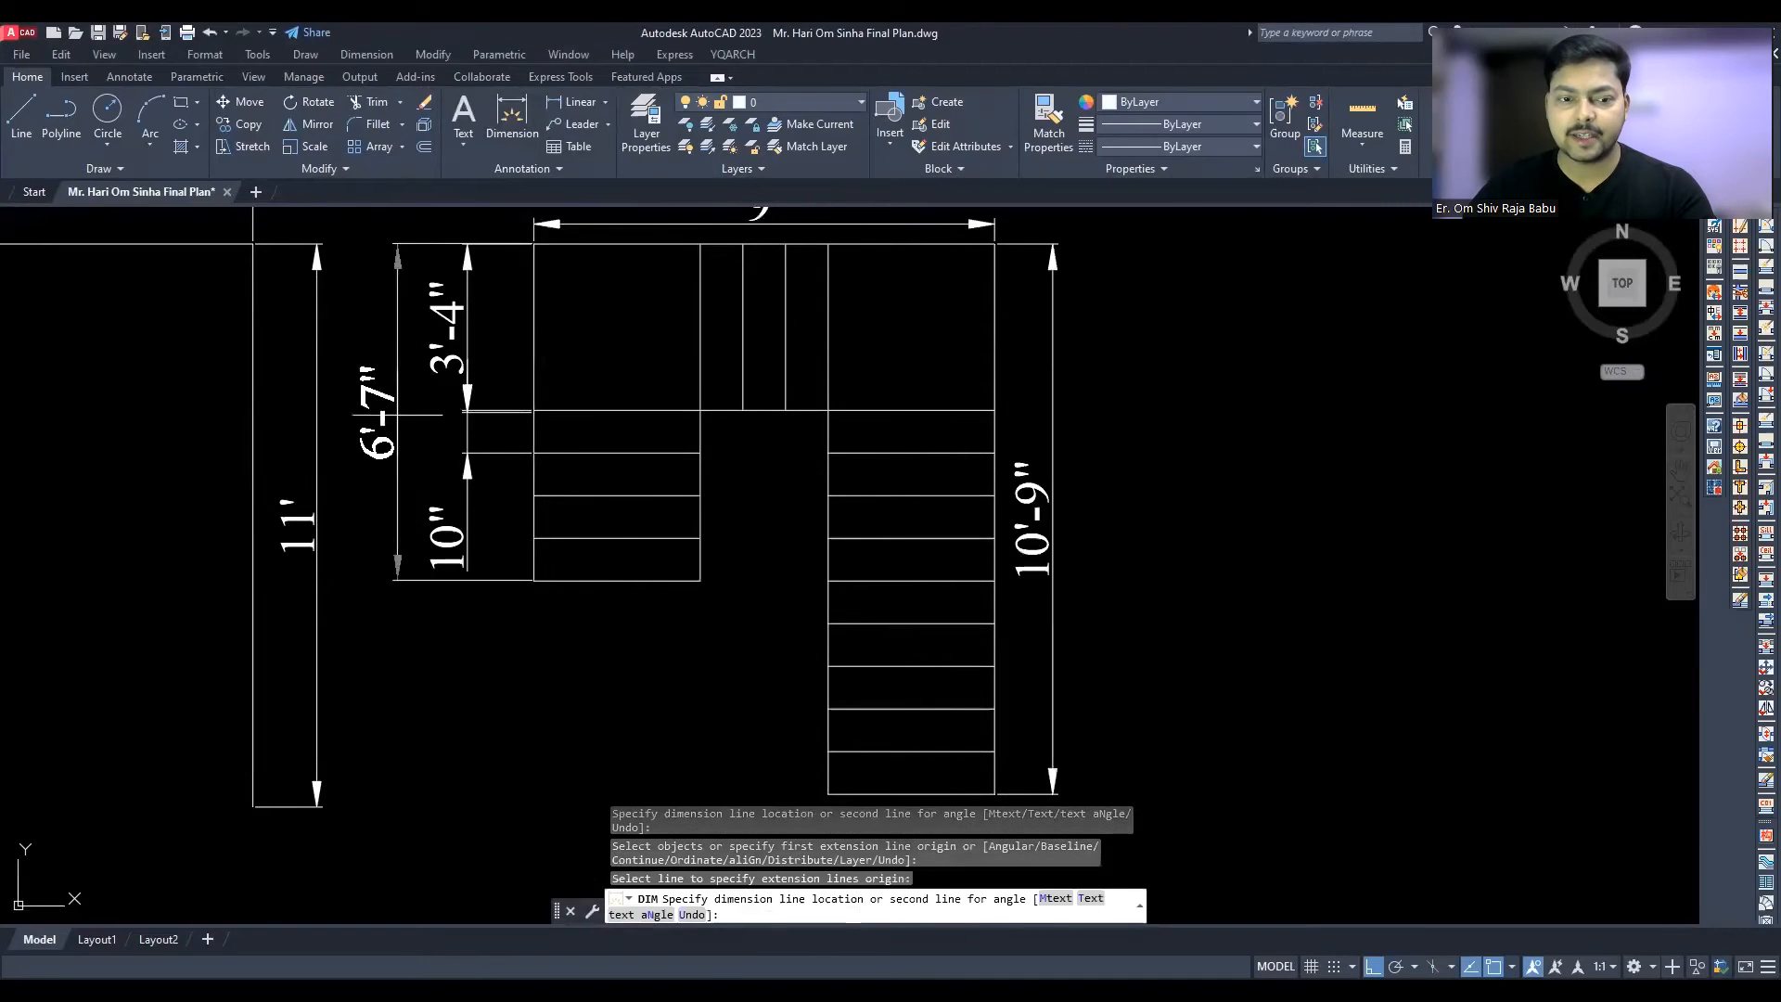
pyautogui.click(397, 415)
pyautogui.click(617, 581)
pyautogui.click(617, 633)
pyautogui.press('Escape')
# Correct the left landing-depth dimension by moving its lower extension origin onto the landing line
pyautogui.scroll(6, 511, 409)
pyautogui.click(511, 422)
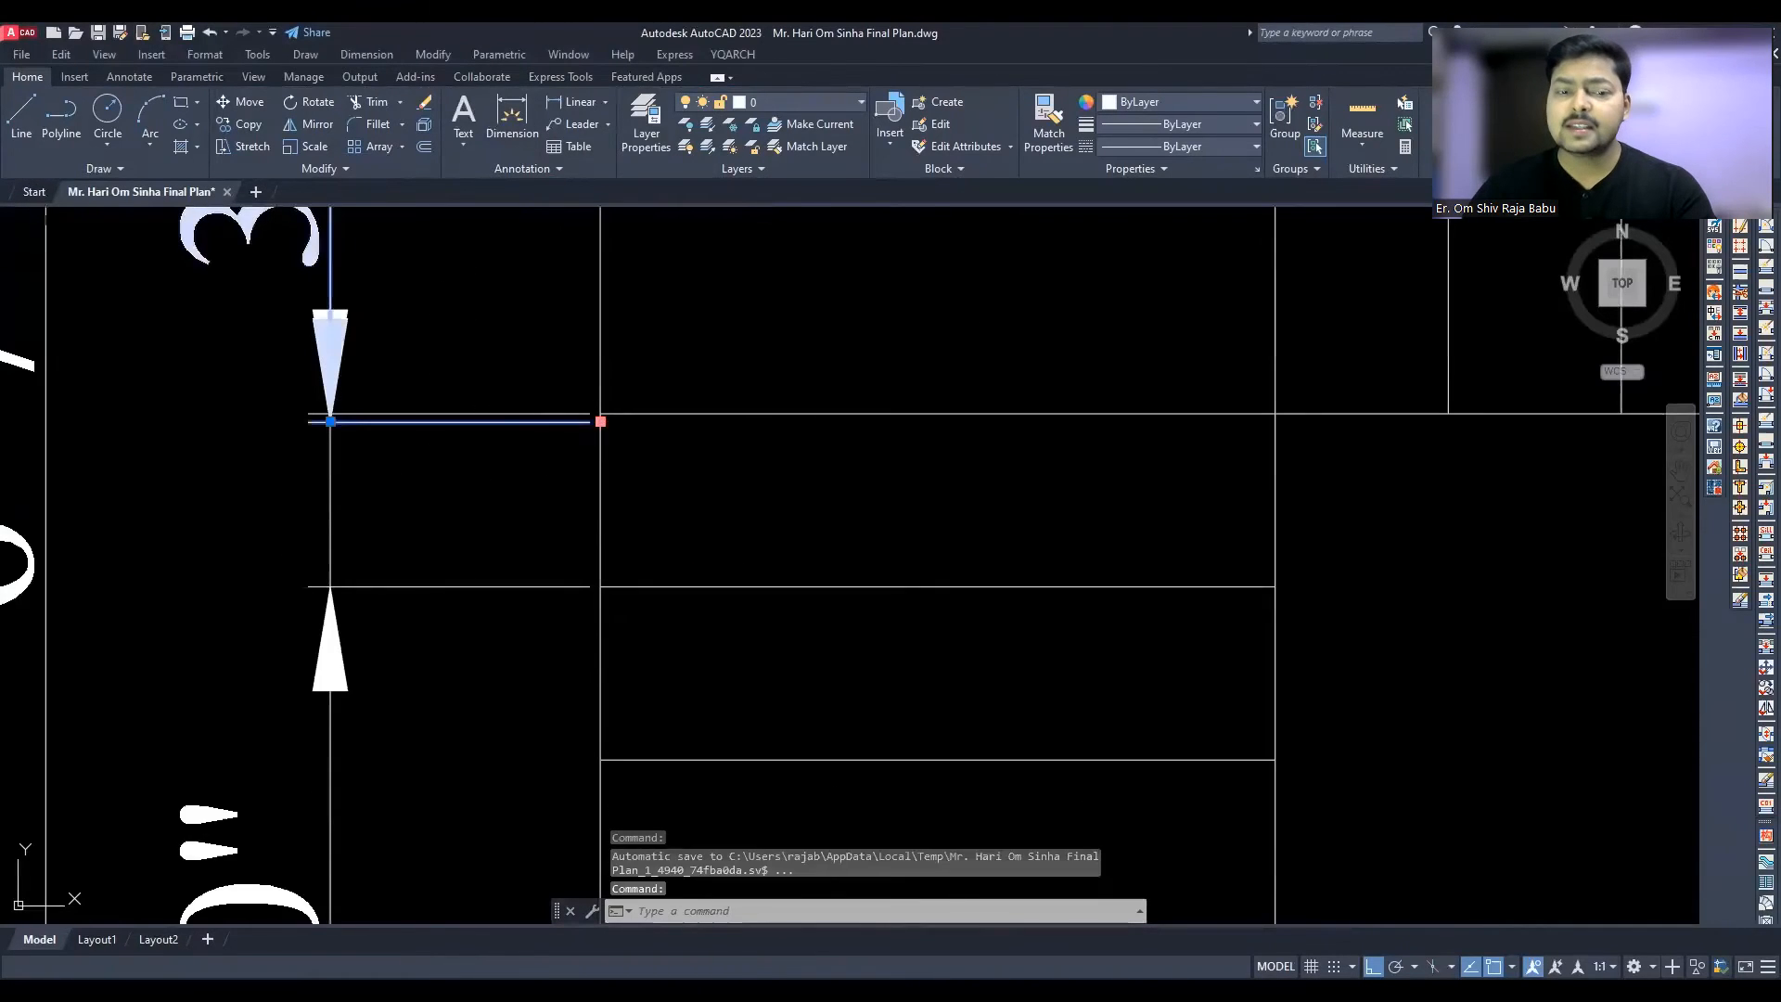
pyautogui.click(600, 421)
pyautogui.click(600, 414)
pyautogui.press('Escape')
pyautogui.scroll(-6, 539, 477)
# Dimension the right landing's depth and the widths of both corner landings above the top edge
pyautogui.press('space')
pyautogui.click(1010, 462)
pyautogui.click(1011, 298)
pyautogui.click(991, 320)
pyautogui.click(845, 298)
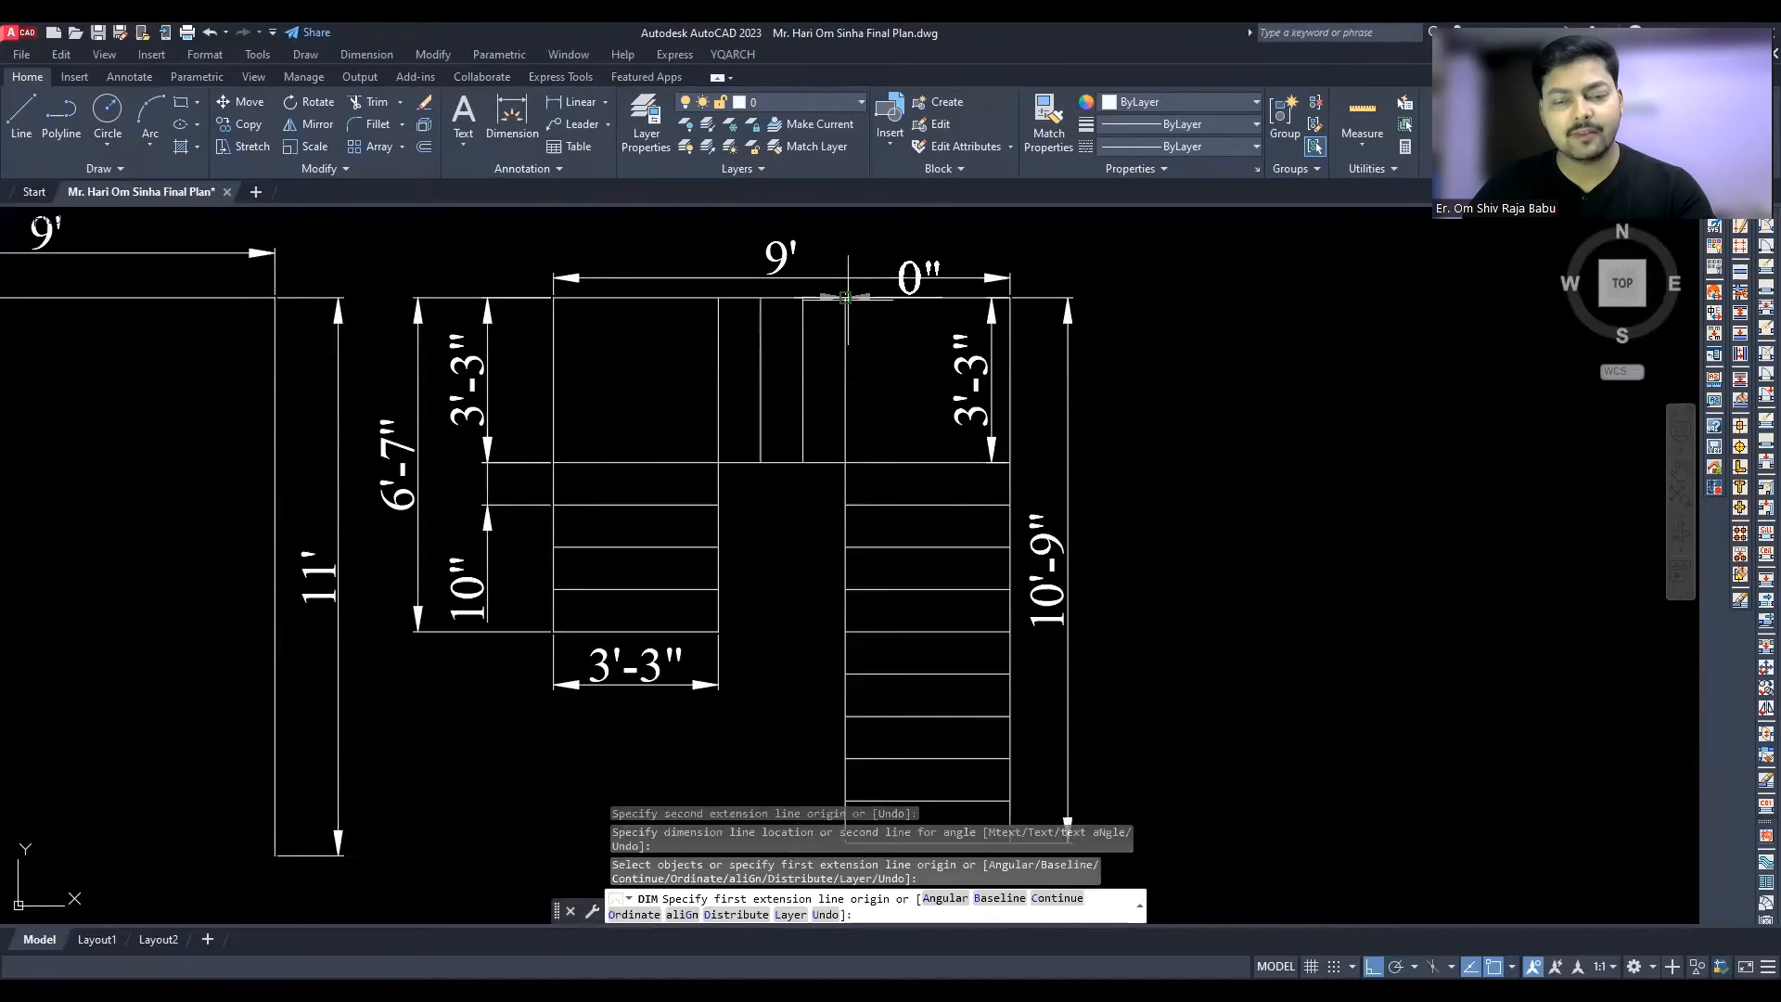
pyautogui.click(1011, 298)
pyautogui.click(964, 260)
pyautogui.click(554, 298)
pyautogui.click(845, 260)
pyautogui.press('Escape')
# Move the overall 9' dimension higher, clear of the landing-width dimensions
pyautogui.moveTo(777, 278); pyautogui.dragTo(786, 334, button='middle')
pyautogui.click(786, 334)
pyautogui.click(789, 315)
pyautogui.click(789, 237)
pyautogui.press('Escape')
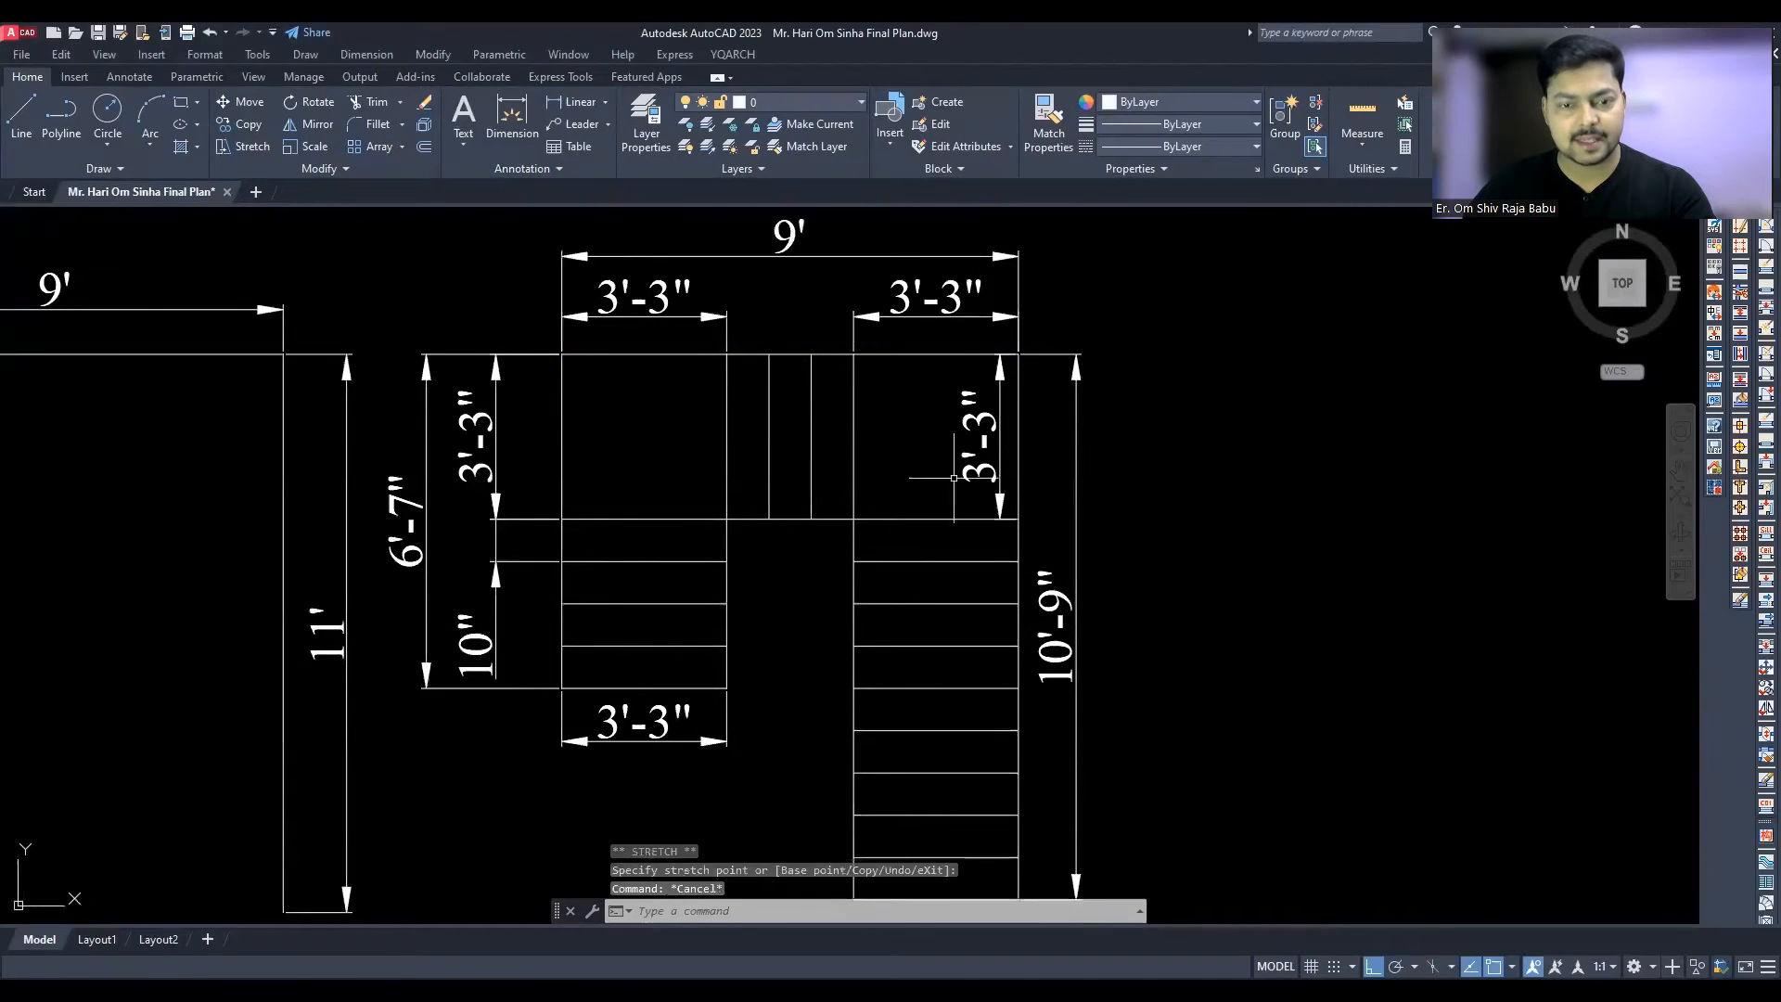
# Dimension the right flight's width below its last step
pyautogui.moveTo(733, 789); pyautogui.dragTo(749, 643, button='middle')
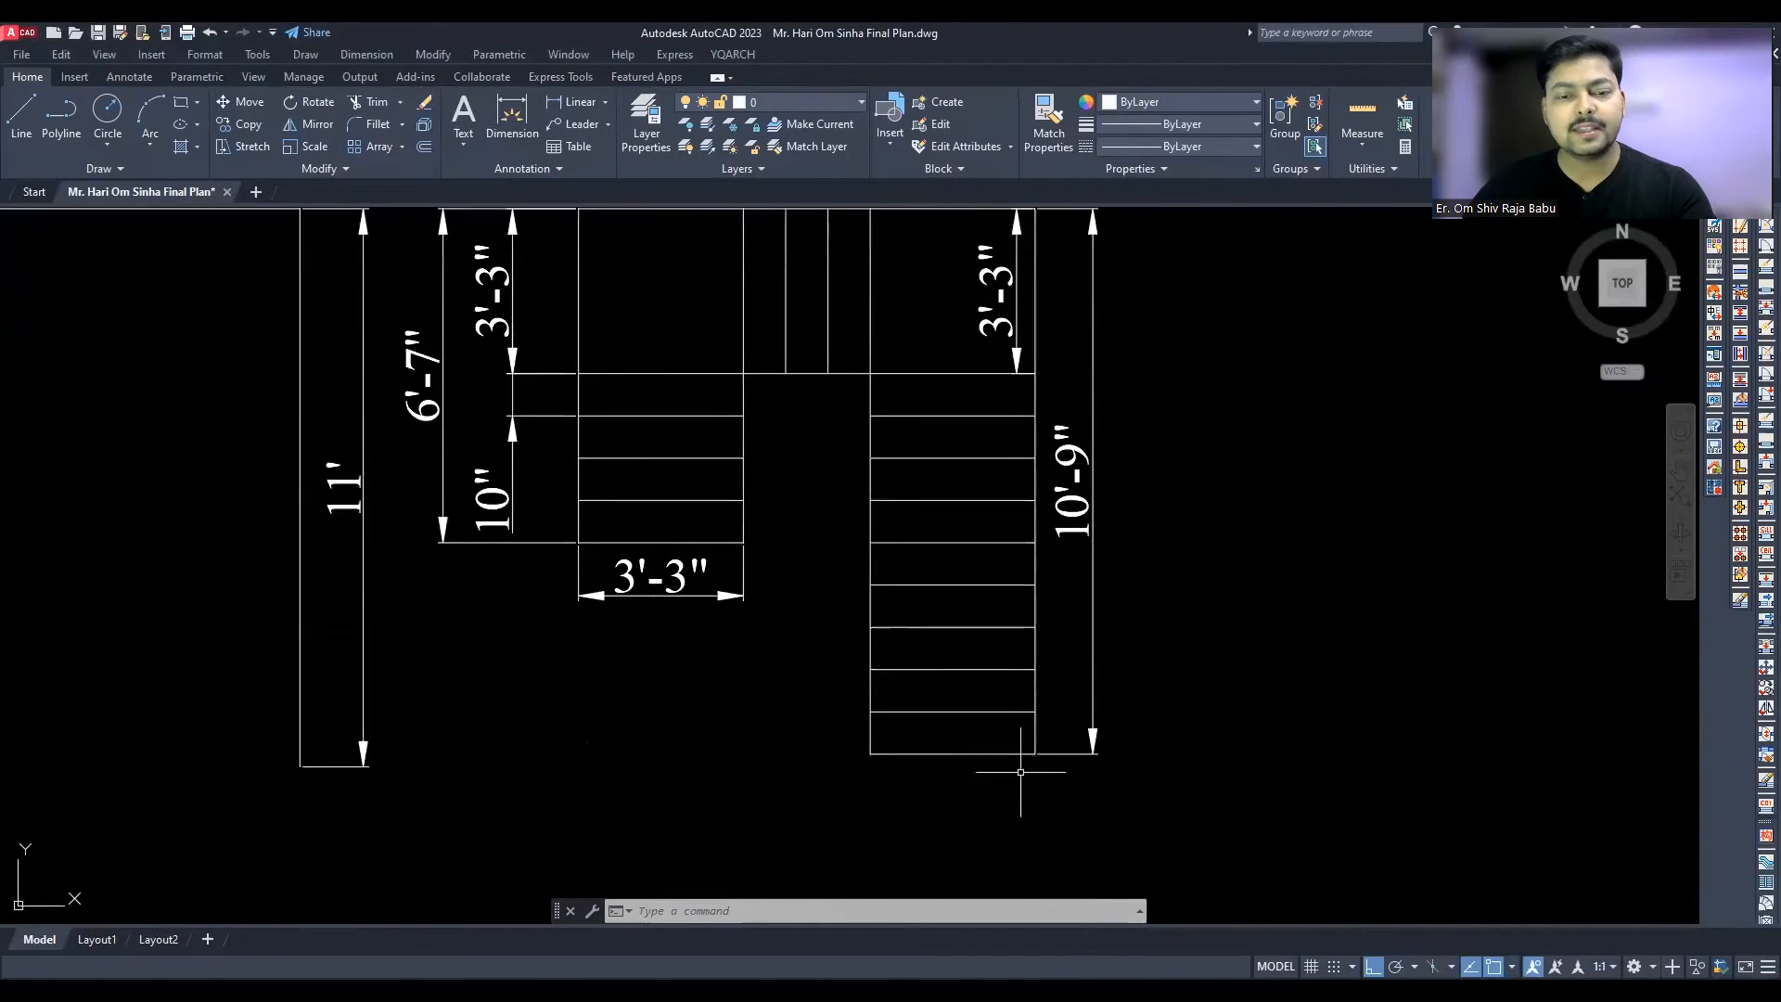
pyautogui.press('space')
pyautogui.click(1036, 754)
pyautogui.click(870, 754)
pyautogui.click(953, 811)
# Dimension the open well's width between the flights and the middle tread of the top run
pyautogui.scroll(4, 797, 485)
pyautogui.click(883, 485)
pyautogui.click(680, 486)
pyautogui.click(774, 567)
pyautogui.click(794, 381)
pyautogui.click(752, 382)
pyautogui.click(776, 345)
pyautogui.press('Escape')
# Lower the middle tread's 10" dimension into line with the adjacent landing-width dimensions
pyautogui.click(669, 329)
pyautogui.click(669, 344)
pyautogui.click(774, 326)
pyautogui.click(792, 327)
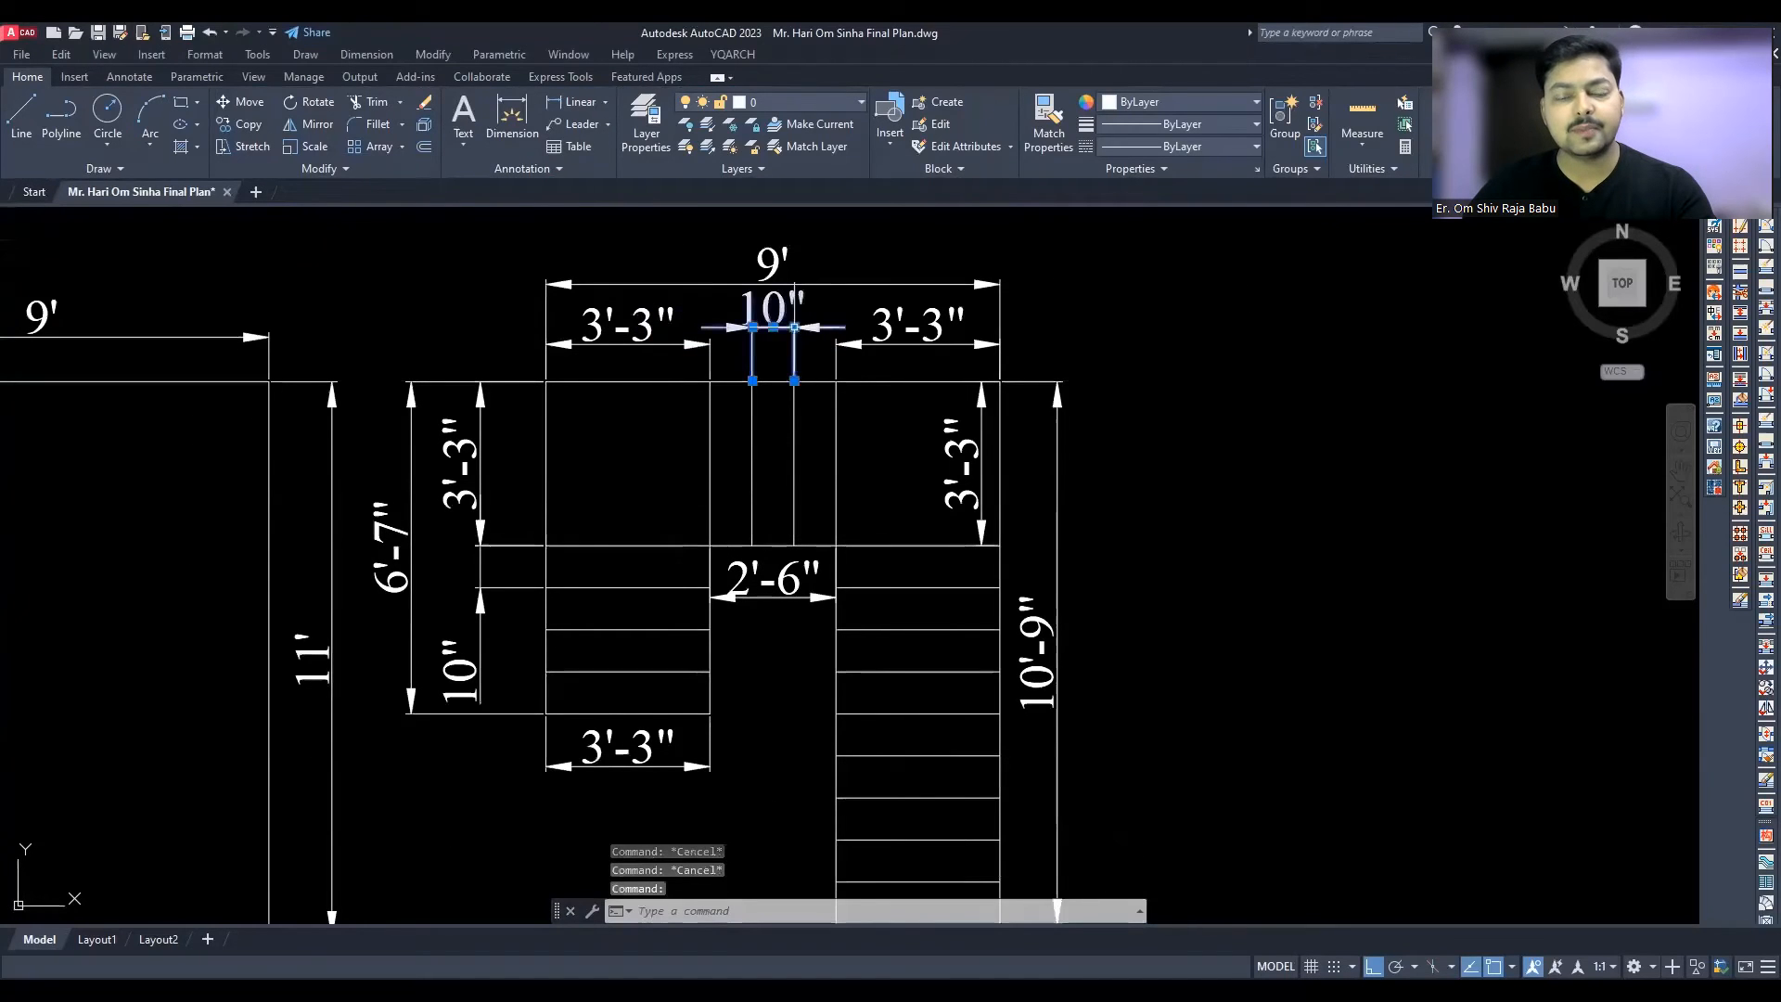
pyautogui.click(794, 326)
pyautogui.click(836, 344)
pyautogui.press('Escape')
# Select the dimensions around the new staircase plan and assign them to the Dimension layer
pyautogui.click(493, 764)
pyautogui.click(365, 326)
pyautogui.click(1118, 338)
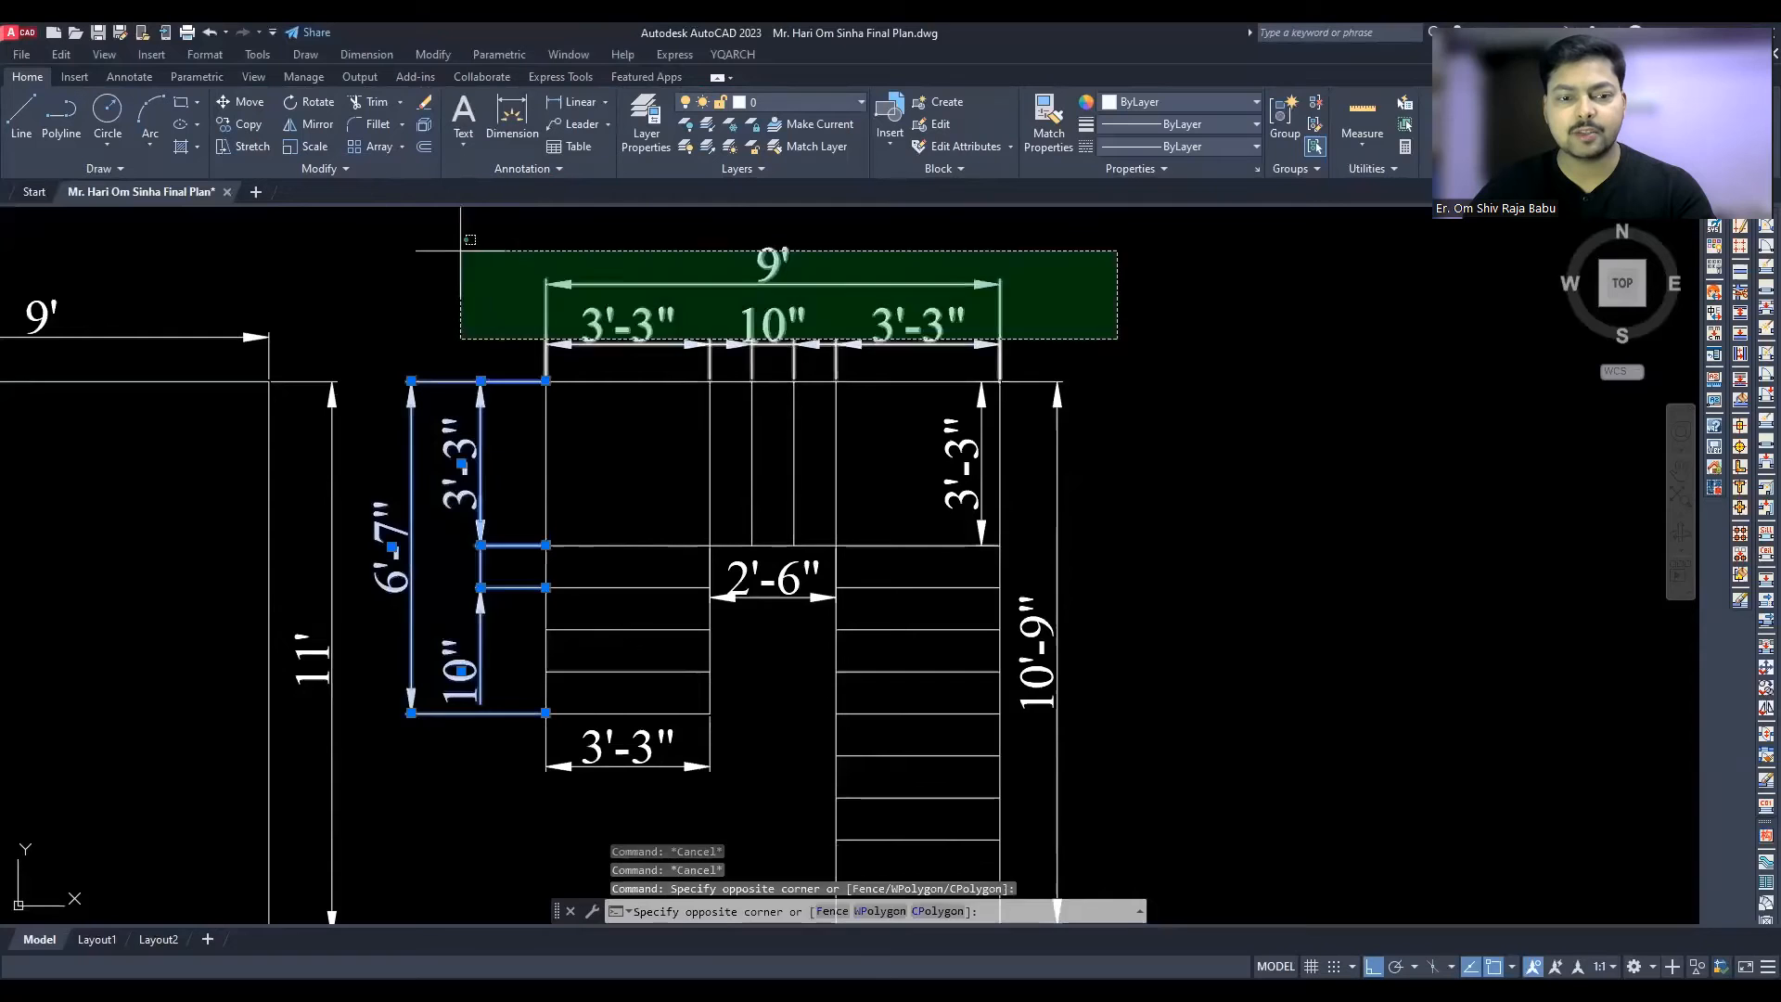
pyautogui.click(462, 251)
pyautogui.click(999, 454)
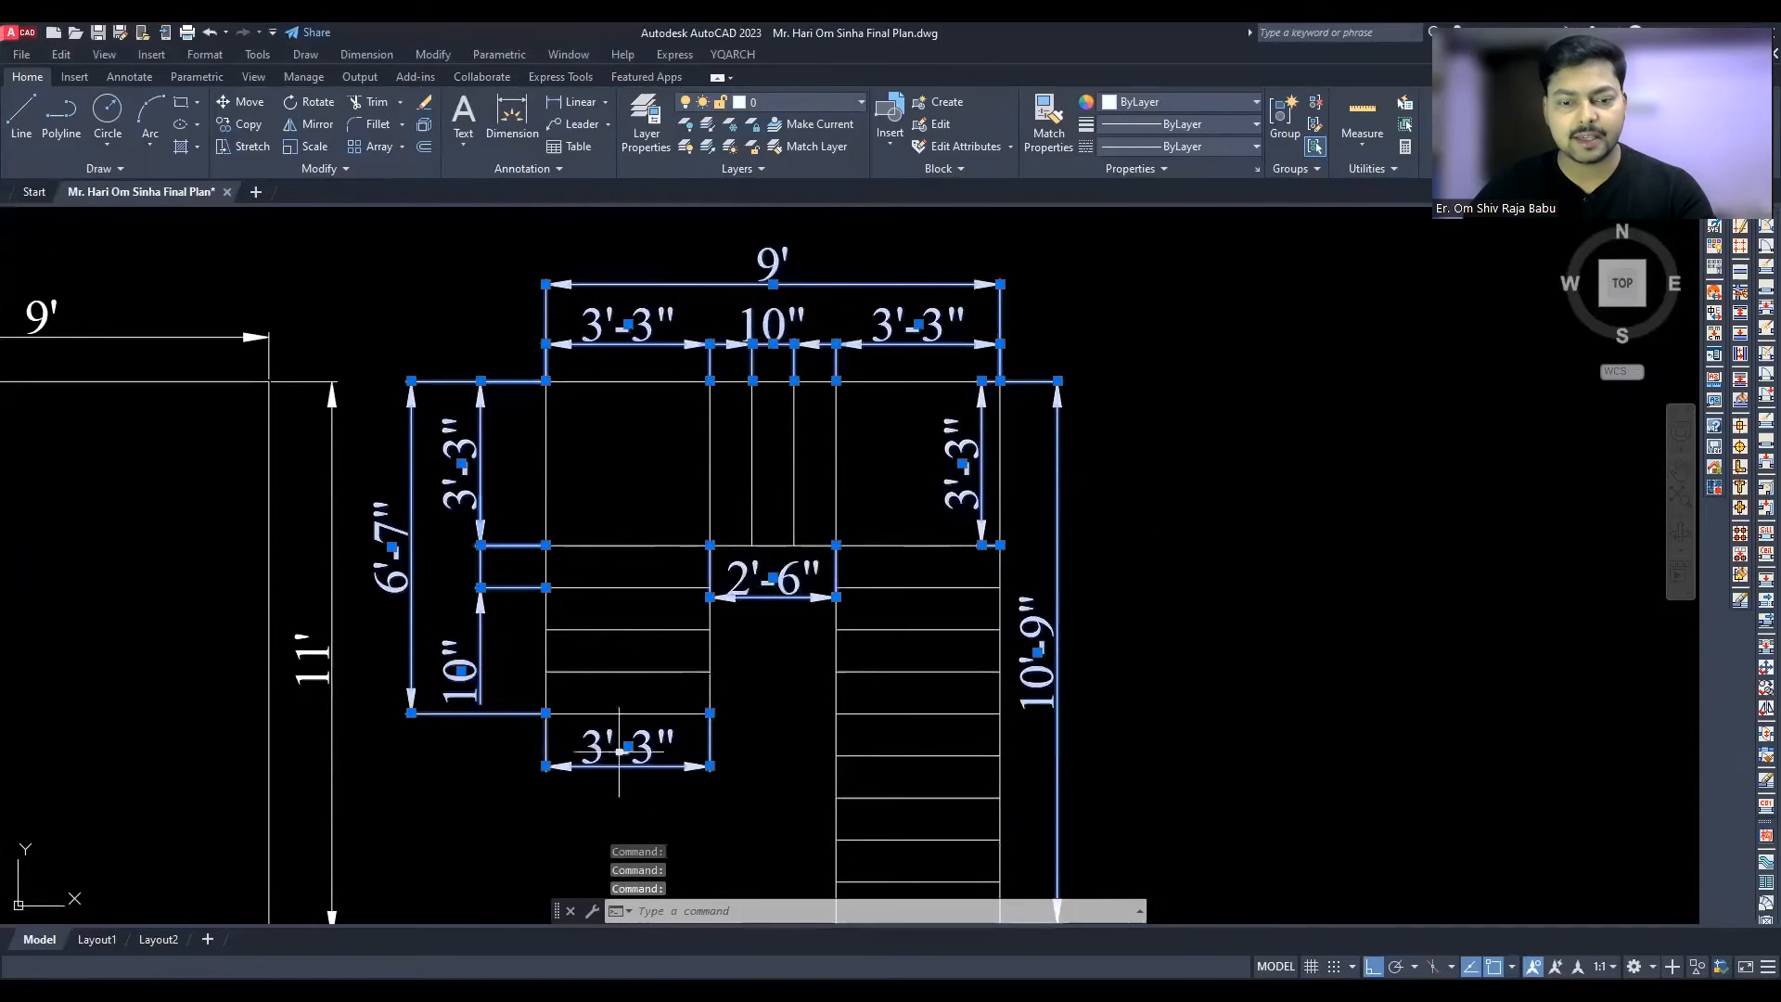
pyautogui.click(789, 102)
pyautogui.click(775, 569)
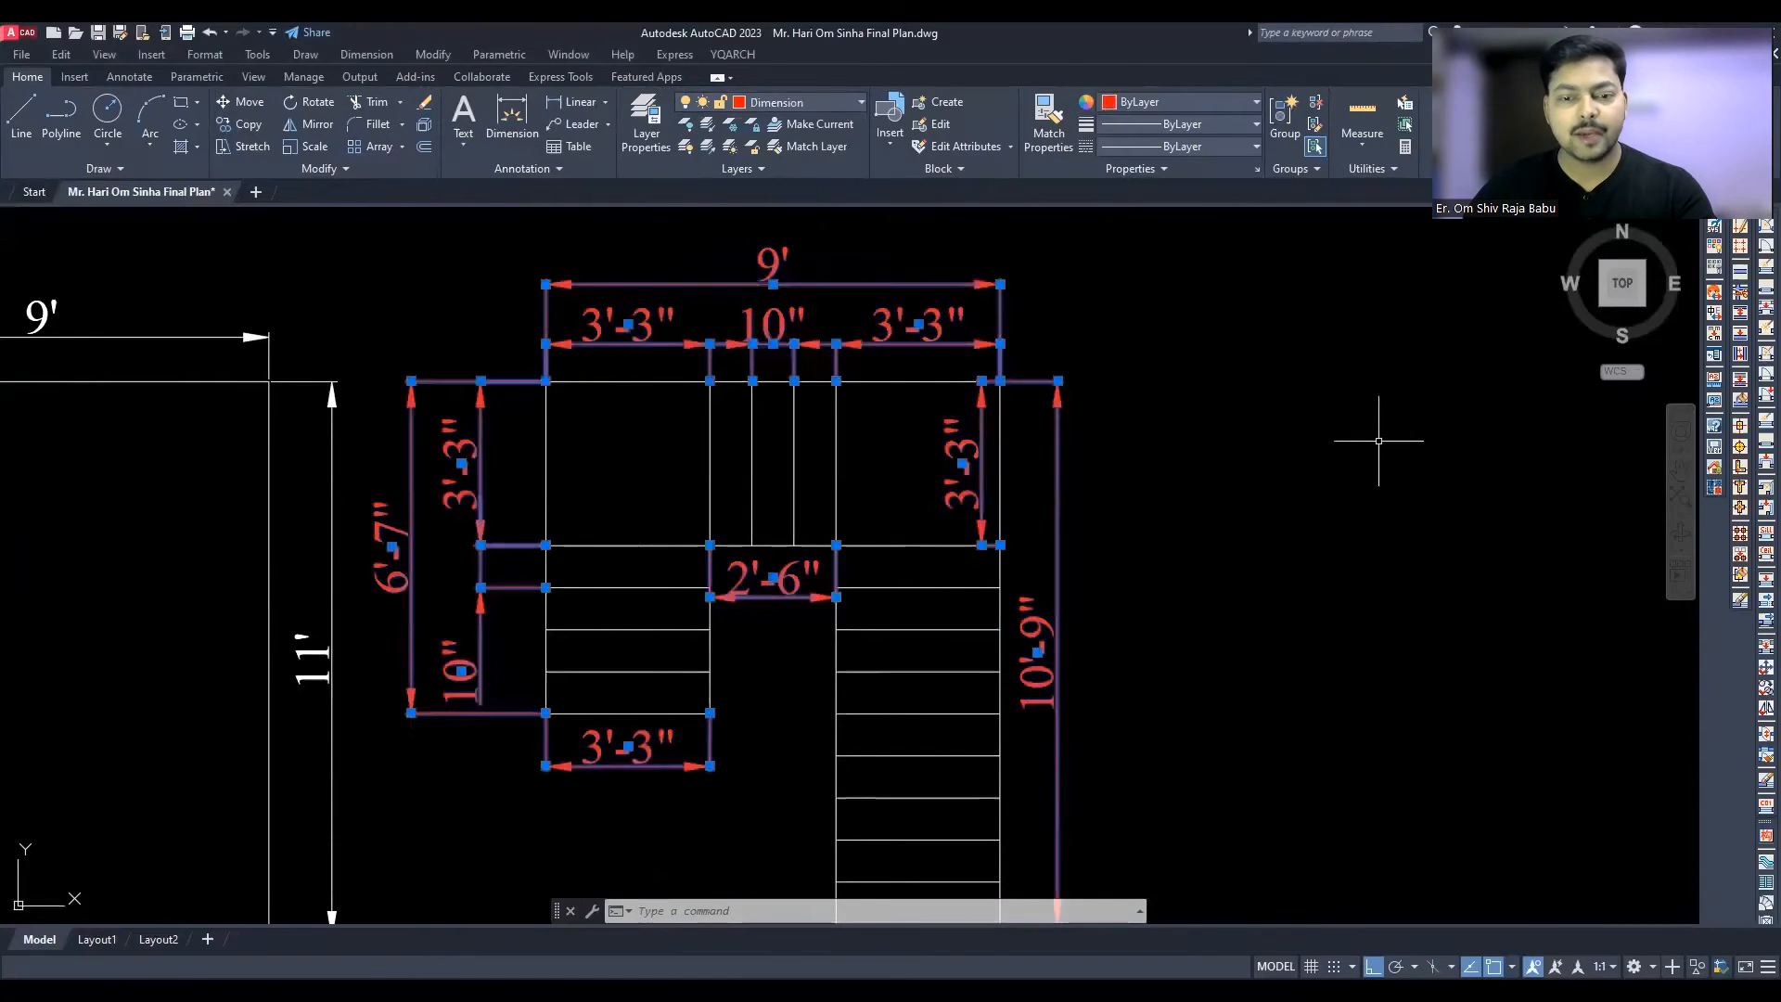
# Deselect the staircase dimensions and edit the note beside the original space outline to read "Height of building = 11'"
pyautogui.press('Escape')
pyautogui.scroll(-3, 1133, 374)
pyautogui.moveTo(1133, 374); pyautogui.dragTo(1133, 431, button='middle')
pyautogui.doubleClick(84, 605)
pyautogui.press('BackSpace')
pyautogui.press('BackSpace')
pyautogui.click(352, 666)
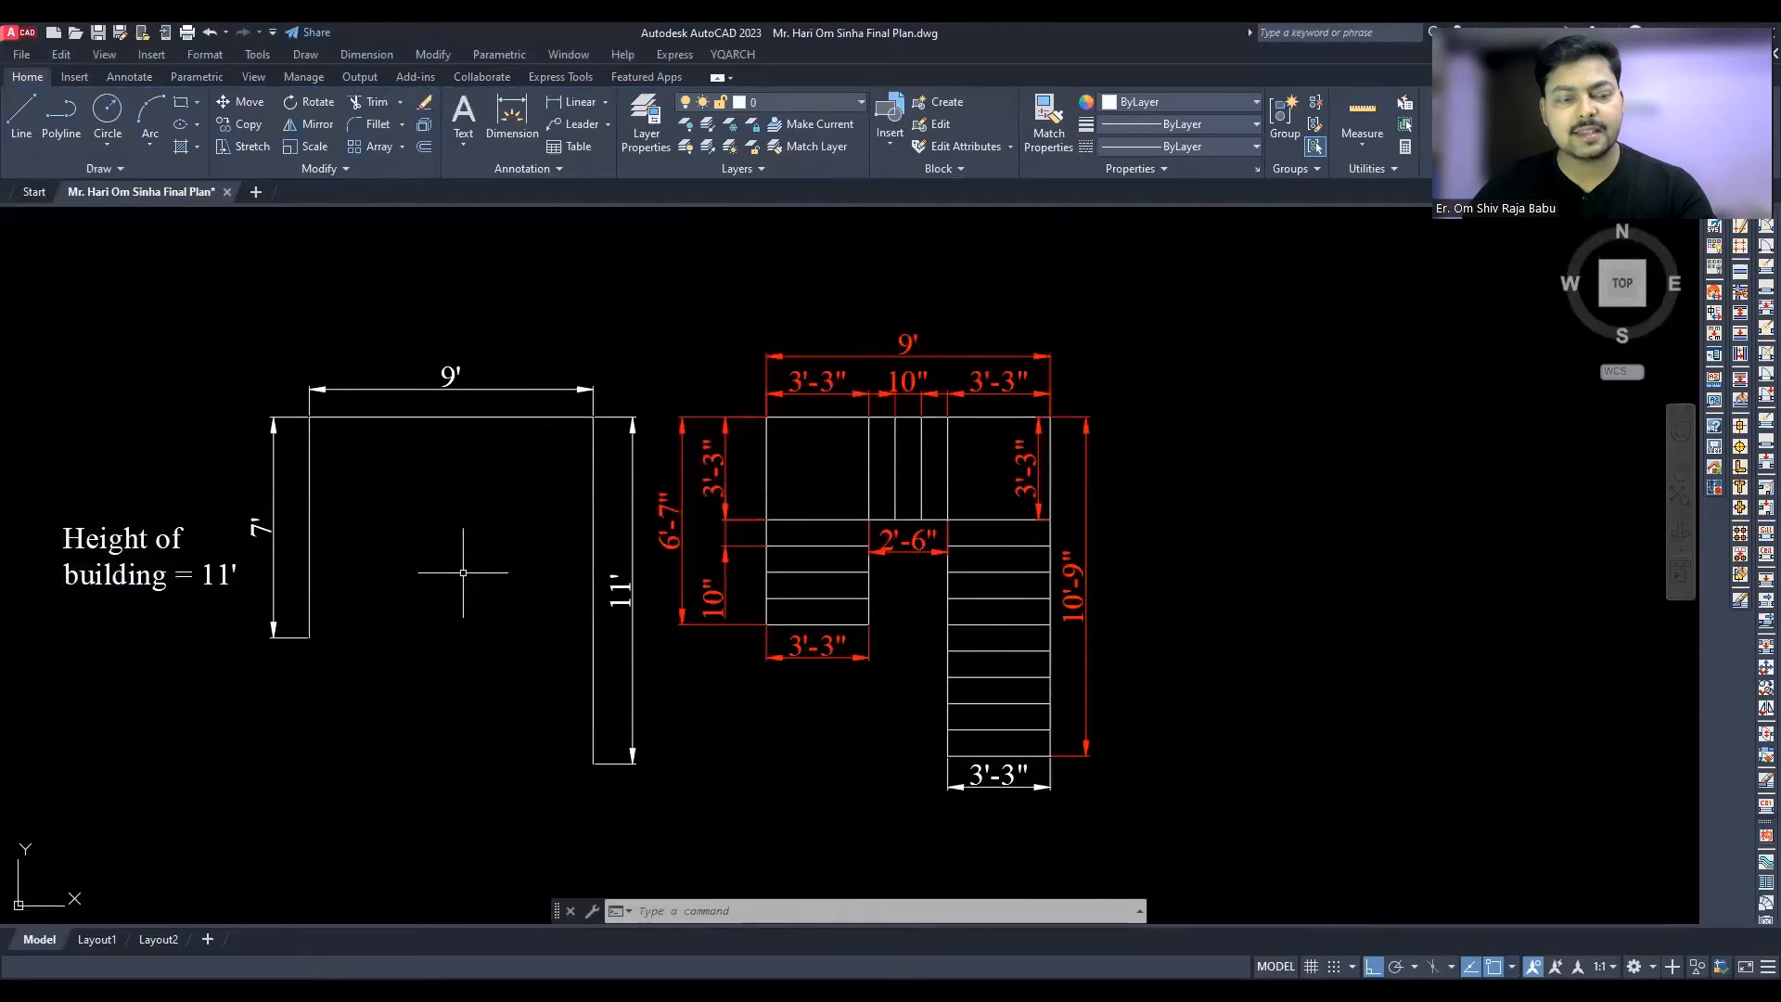